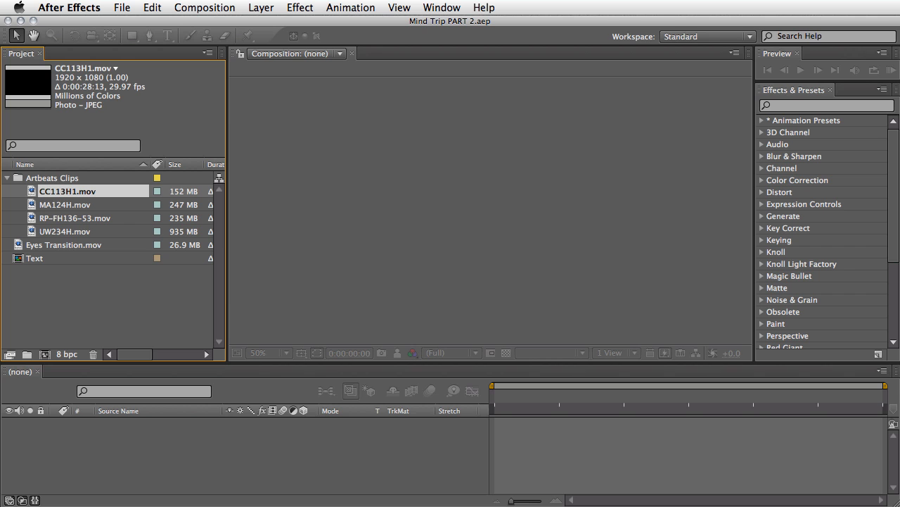
- Create a new composition from the RP-FH136-53.mov castle clip
left_click(57, 246)
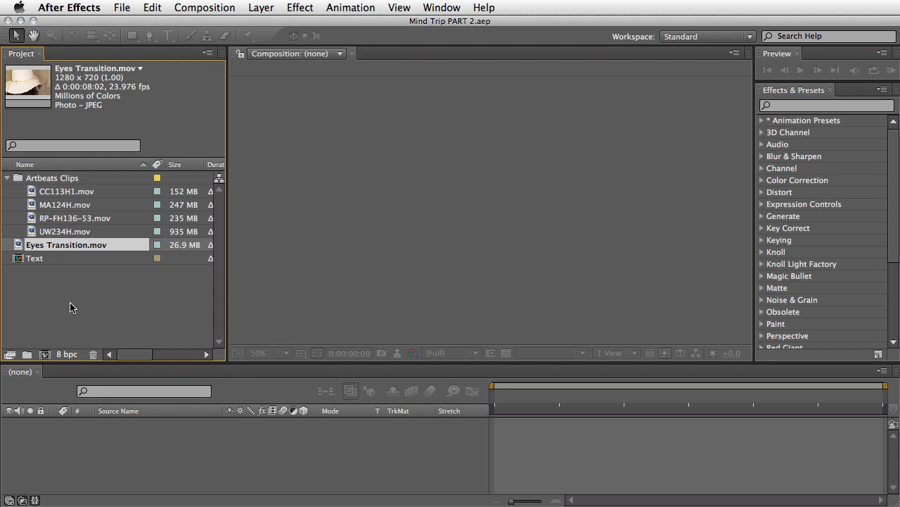
left_click(38, 218)
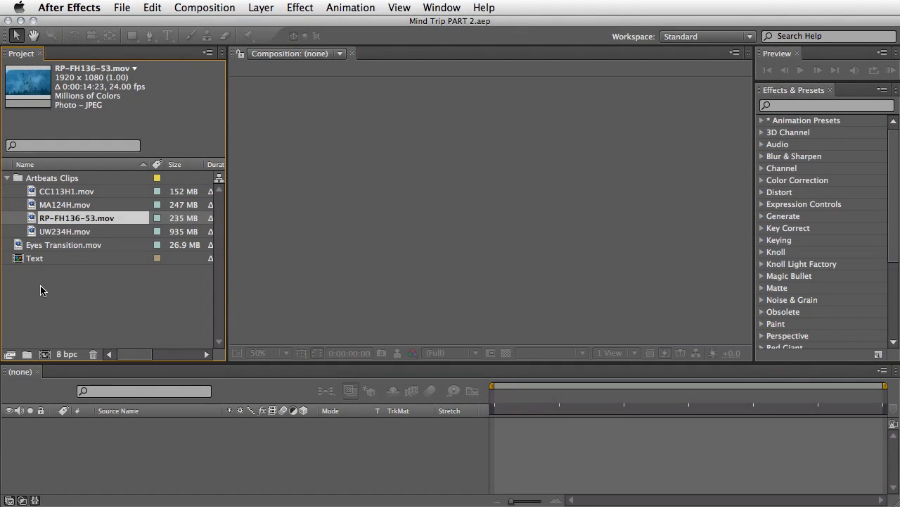
left_click_drag(32, 219, 44, 354)
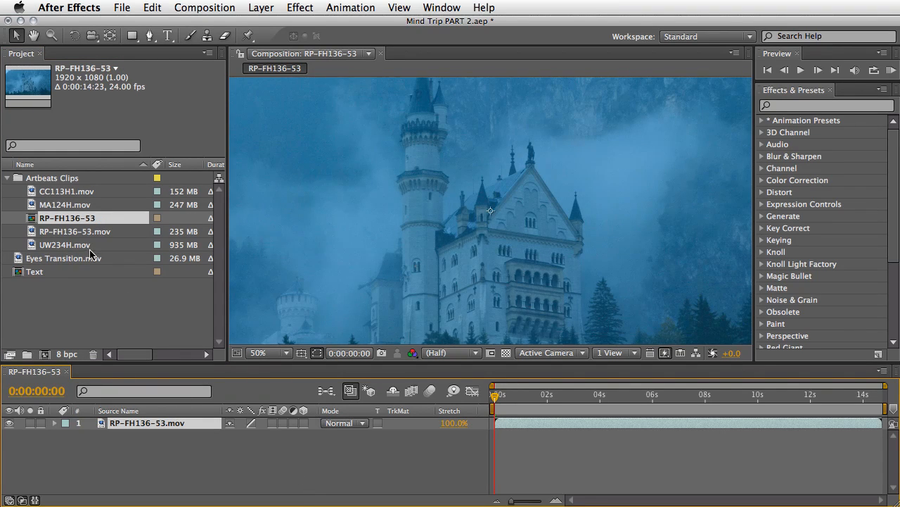
- Move the RP-FH136-53 composition out of the Artbeats Clips folder and rename it VIsion
left_click_drag(62, 217, 66, 308)
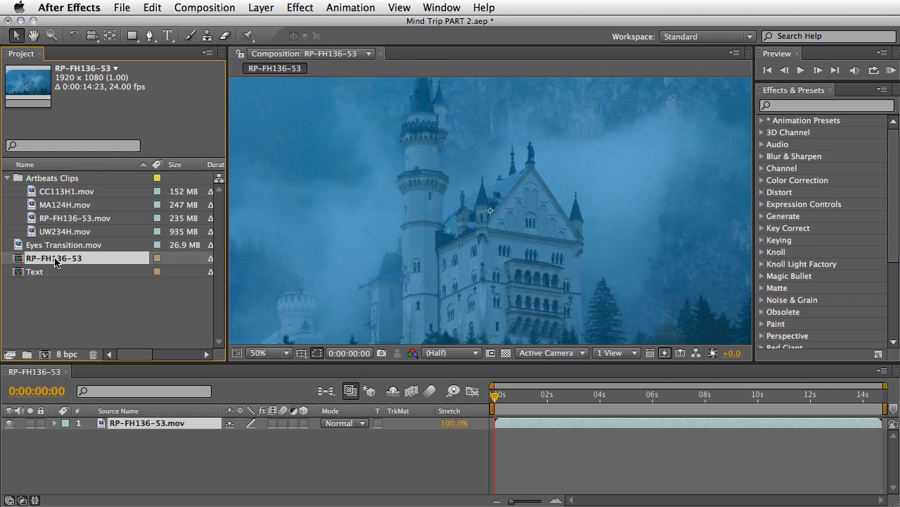
key("Return")
type("Vision")
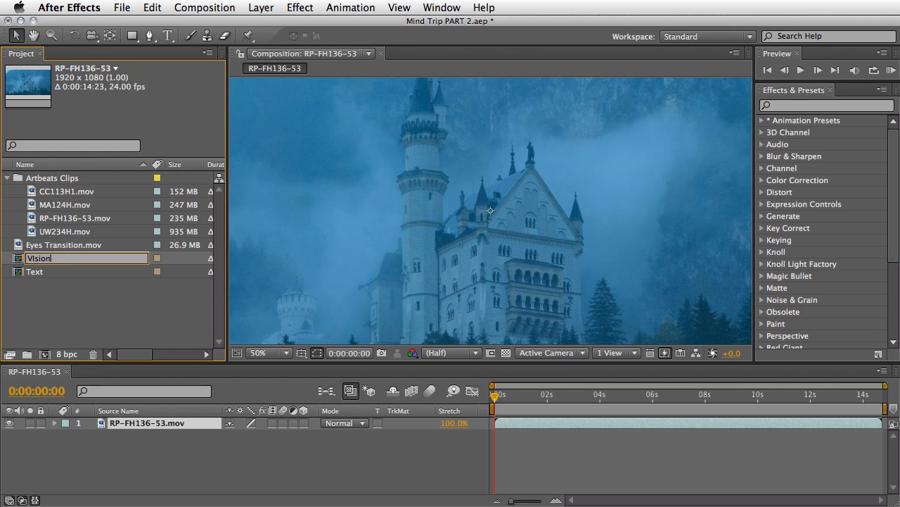
key("Return")
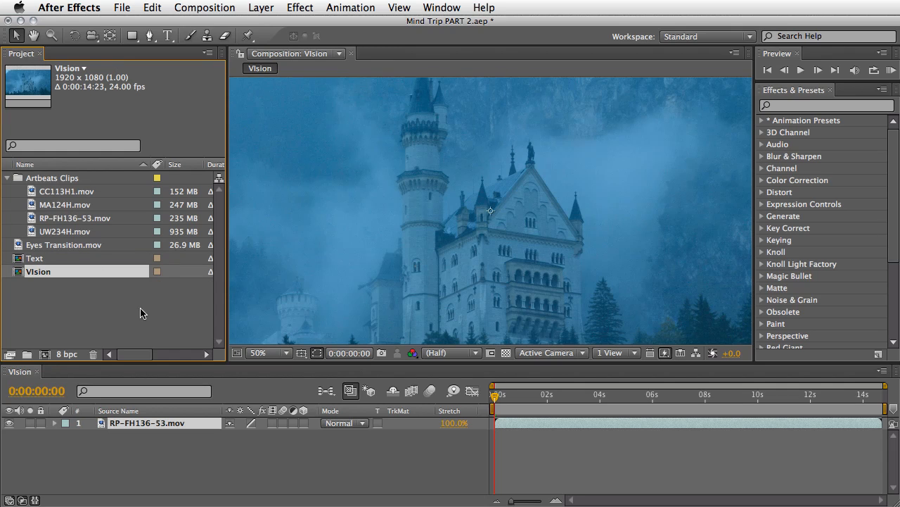
- Add an adjustment layer above the castle clip in the VIsion composition
left_click(173, 448)
left_click(272, 10)
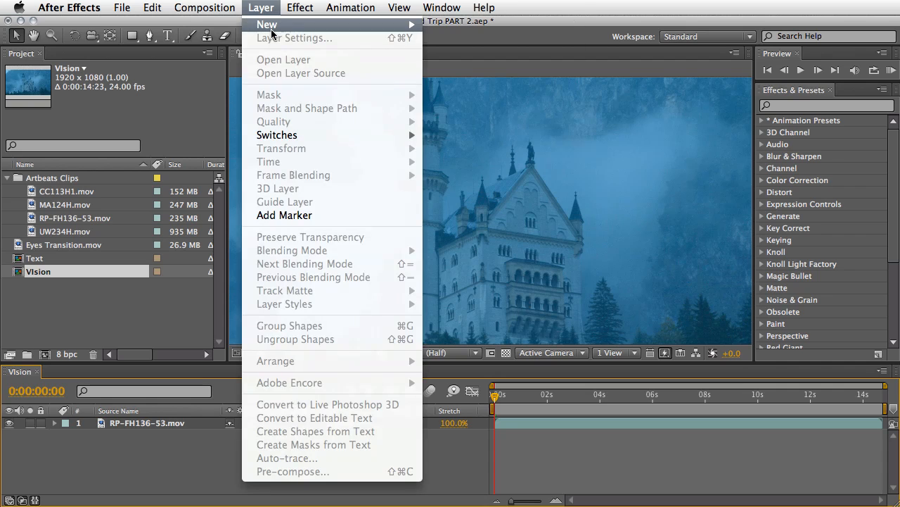
mouse_move(272, 33)
left_click(494, 116)
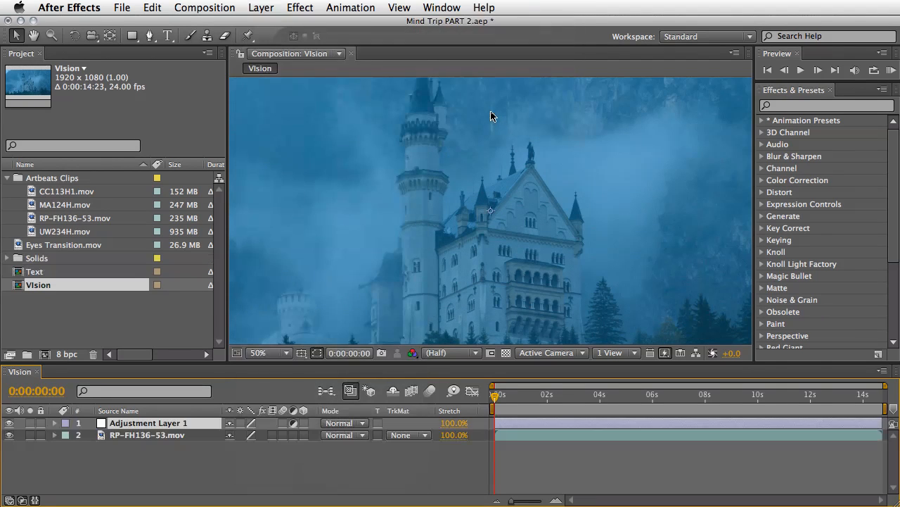
- Apply the Levels and Tritone color correction effects to the adjustment layer
left_click(301, 8)
mouse_move(328, 128)
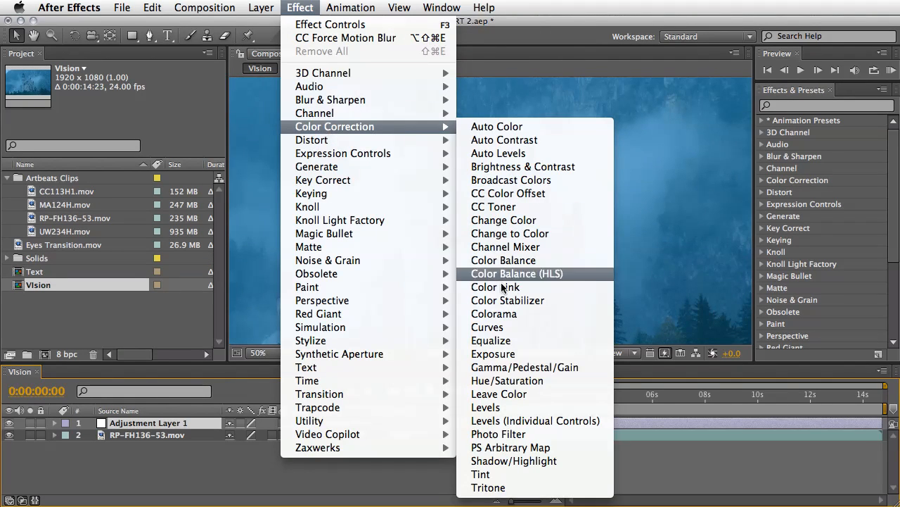
left_click(496, 408)
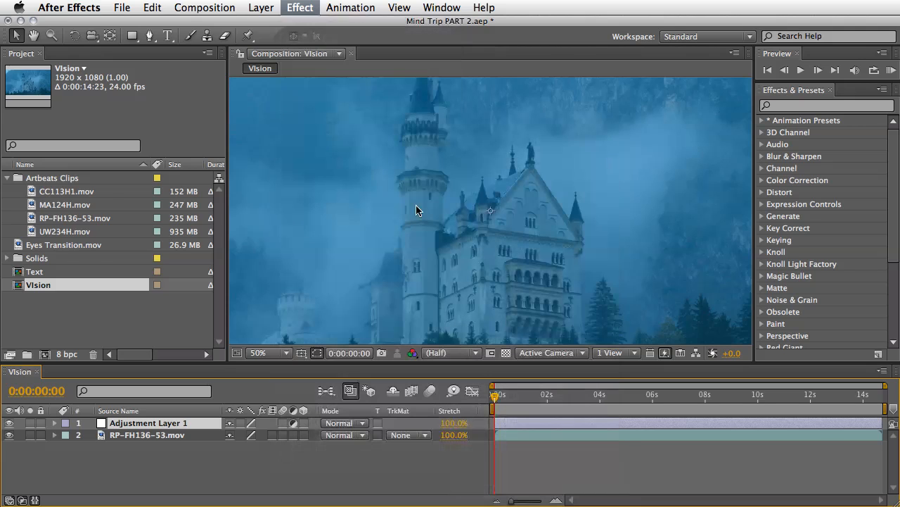
left_click(300, 8)
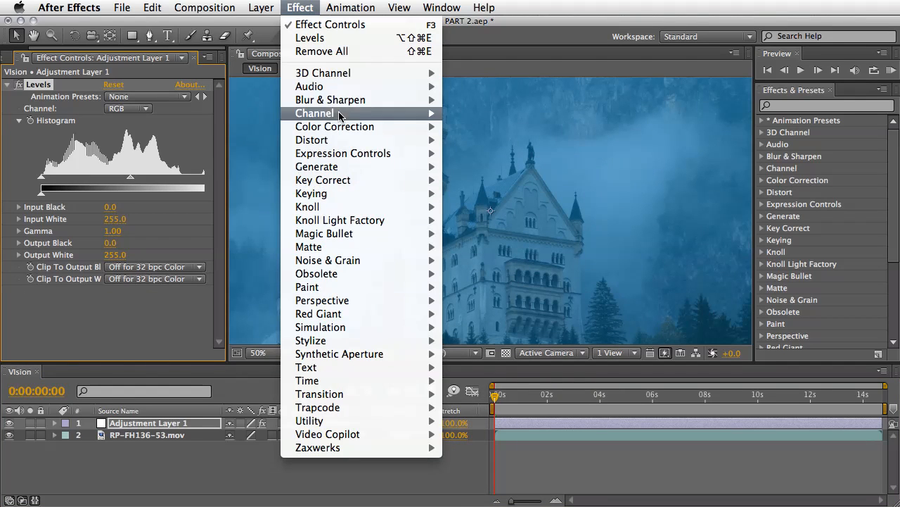
mouse_move(380, 130)
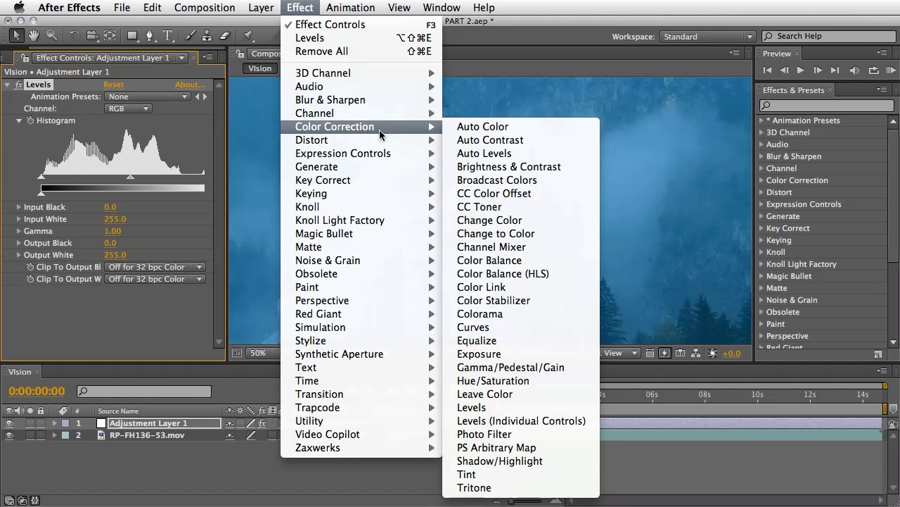
left_click(474, 487)
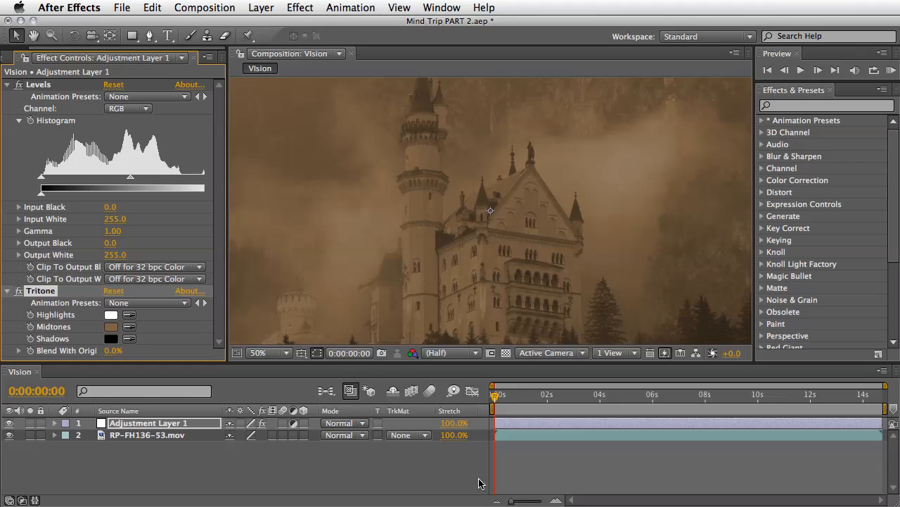
- Disable Tritone and set the Levels Input White to 186 and Input Black to 47
left_click(19, 290)
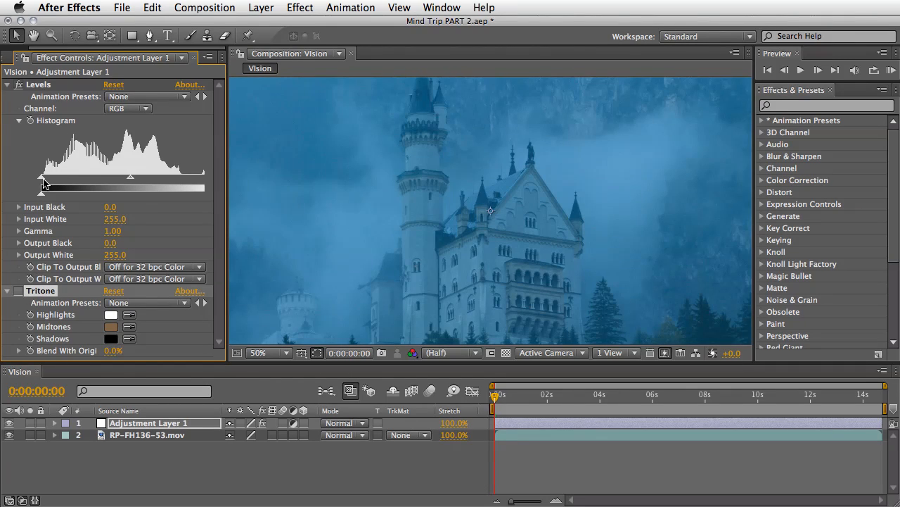
left_click_drag(226, 186, 162, 181)
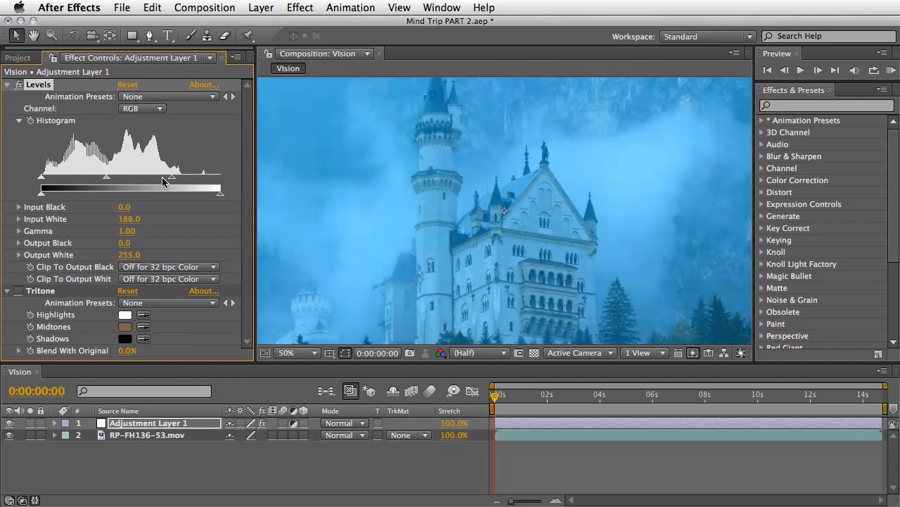
left_click_drag(42, 181, 74, 183)
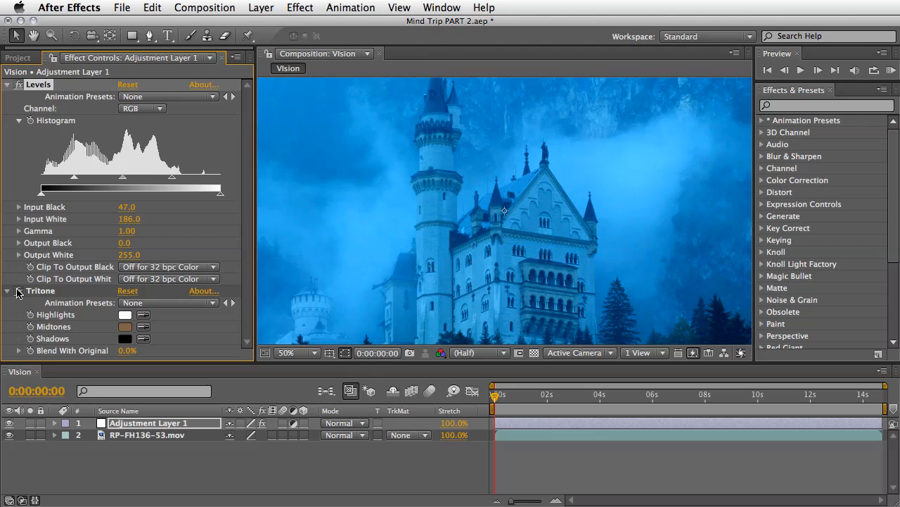
- Re-enable Tritone and set its midtones to the muted blue 49647F
left_click(19, 291)
left_click(124, 326)
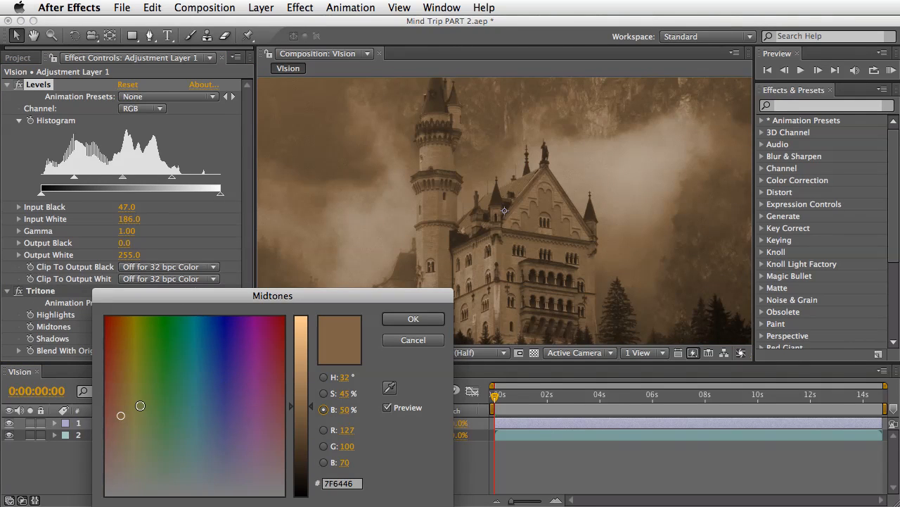
left_click_drag(120, 415, 209, 420)
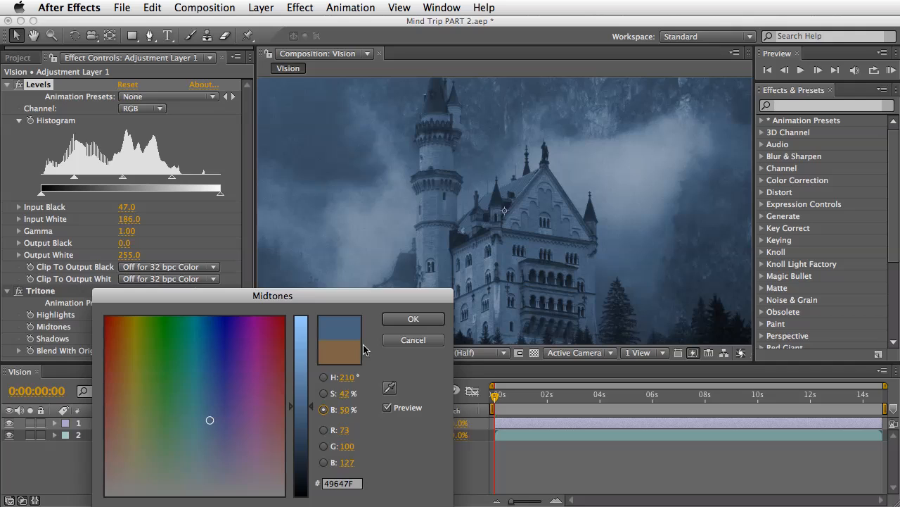
left_click(412, 319)
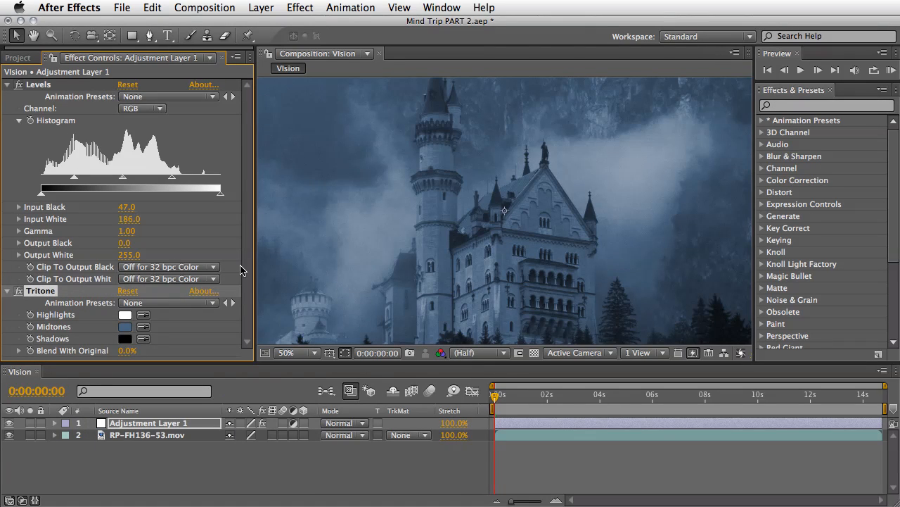
- Keyframe Tritone's Blend With Original from 0% at the first frame to 40% at 2 seconds, and check the change
left_click(30, 351)
left_click_drag(540, 399, 547, 401)
left_click_drag(130, 351, 144, 351)
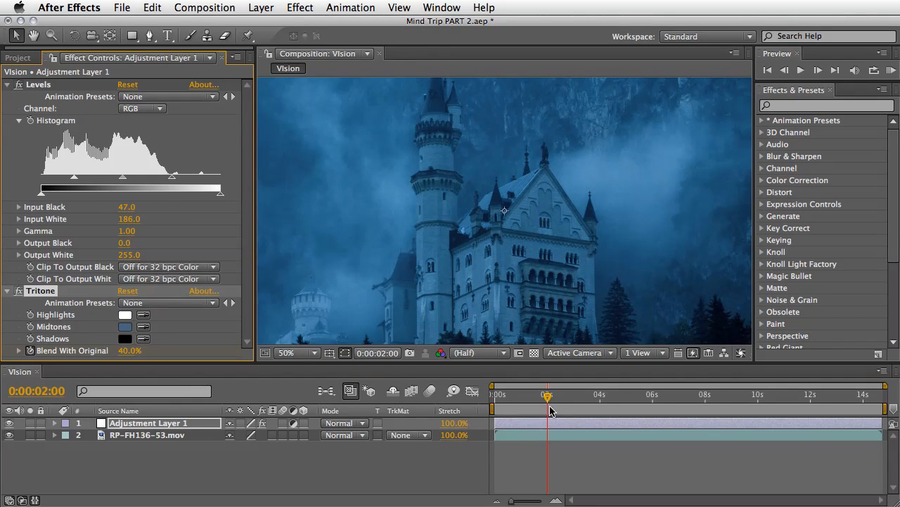
left_click_drag(548, 397, 508, 400)
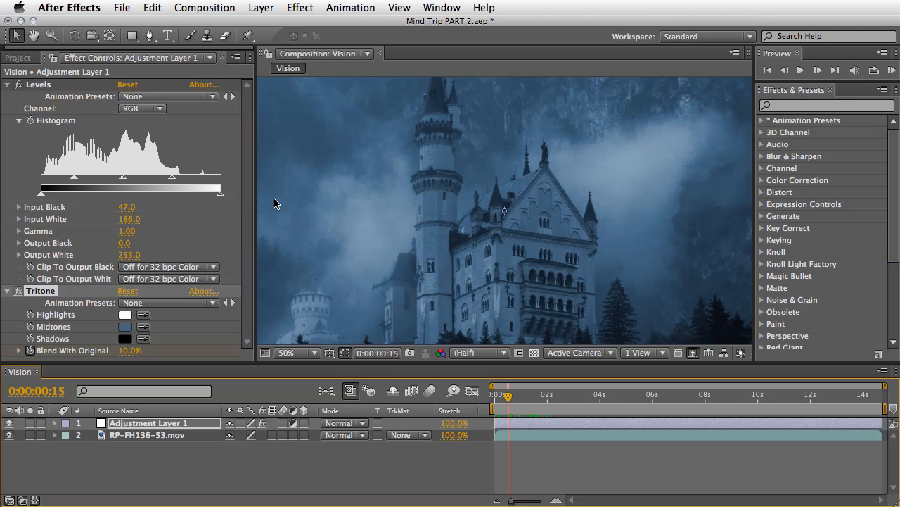
scroll(291, 203, "down", 2)
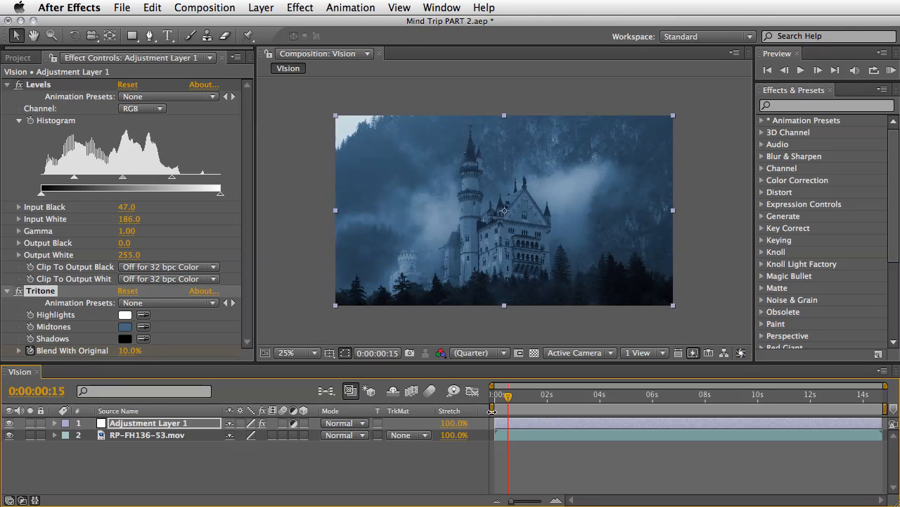
mouse_move(508, 399)
left_mouse_down()
mouse_move(543, 398)
mouse_move(495, 398)
left_mouse_up()
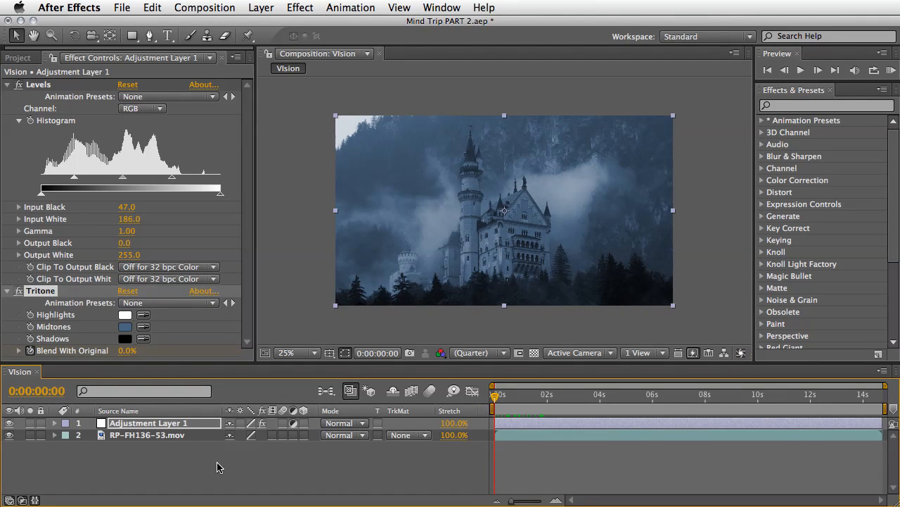
- Place UW234H.mov between the adjustment layer and the castle clip, and hide that layer
left_click(31, 59)
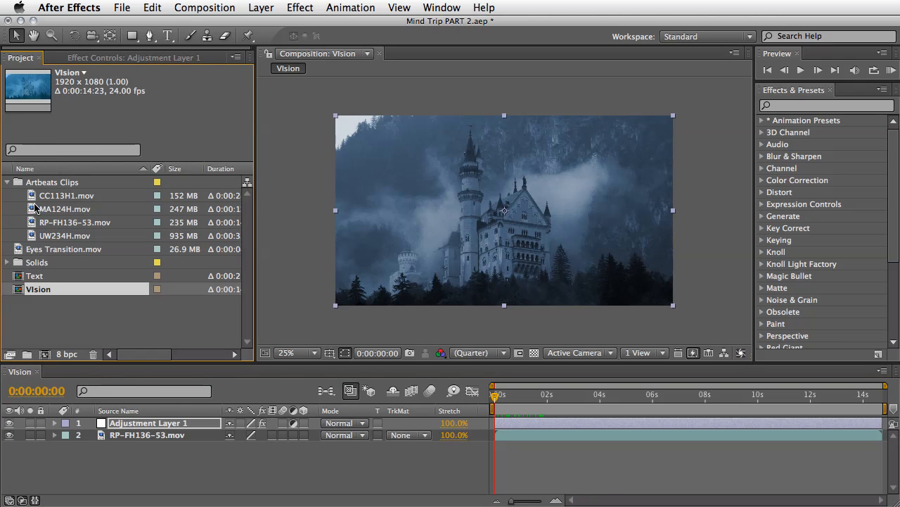
left_click(33, 237)
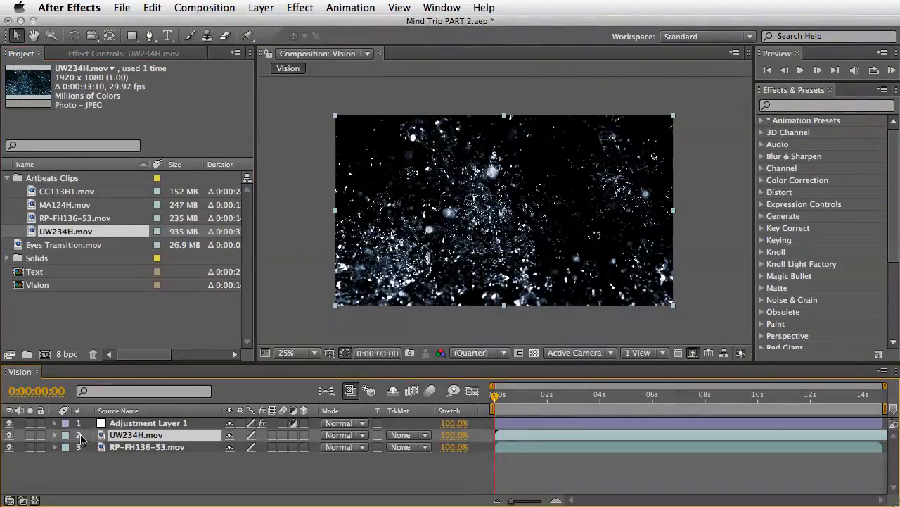
left_click(9, 436)
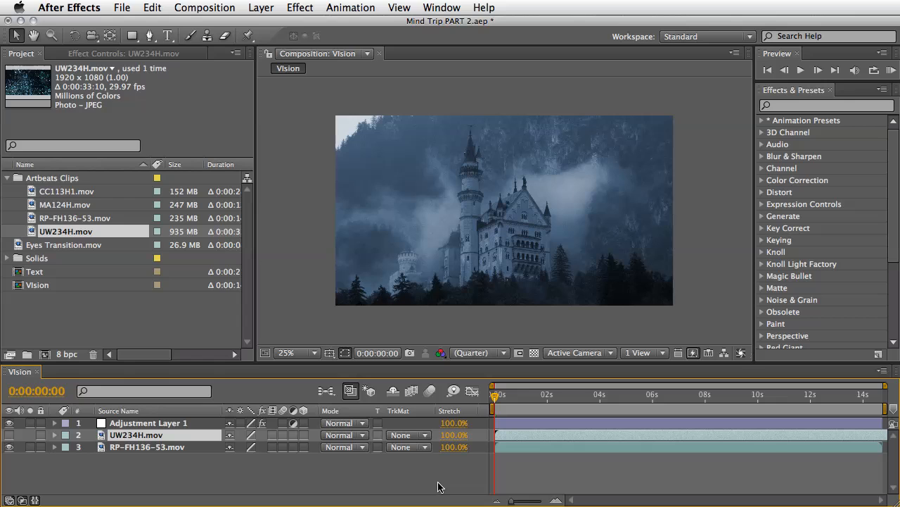
- Add a second adjustment layer at the top of the stack and apply the Caustics simulation effect to it
left_click(263, 6)
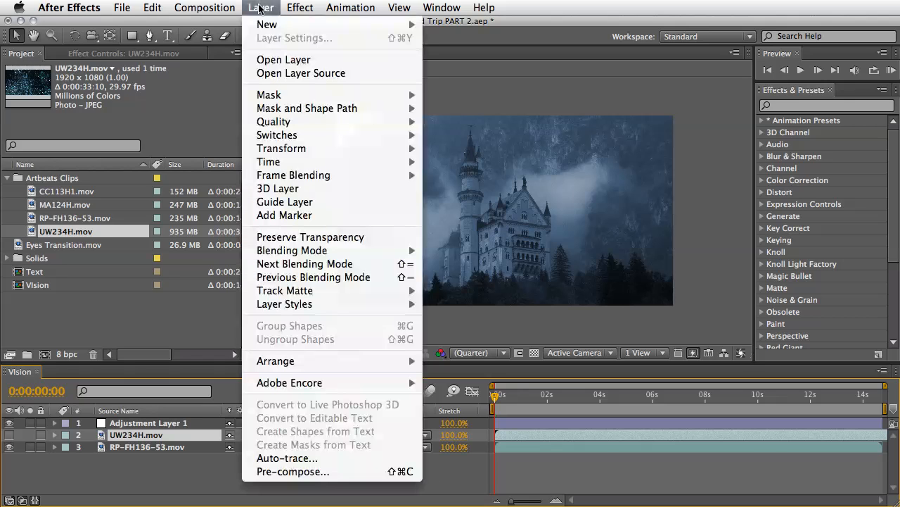
mouse_move(395, 25)
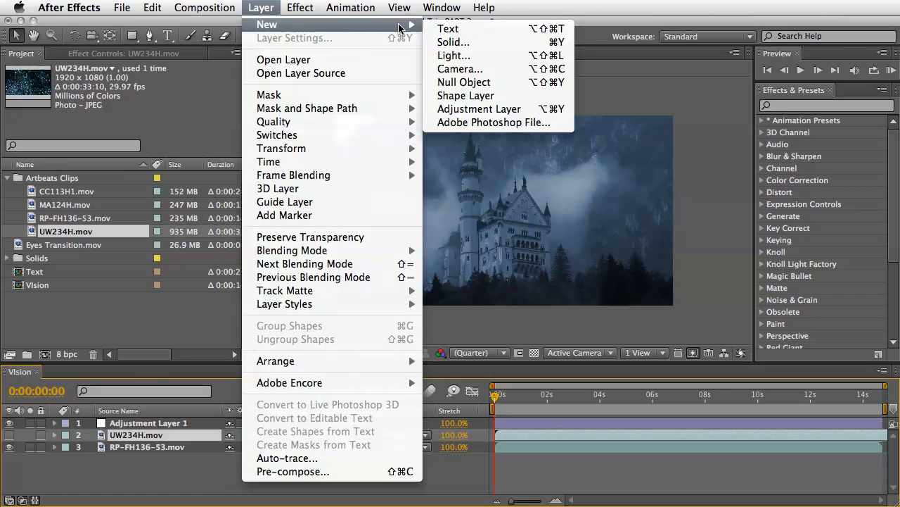
left_click(513, 108)
left_click(302, 8)
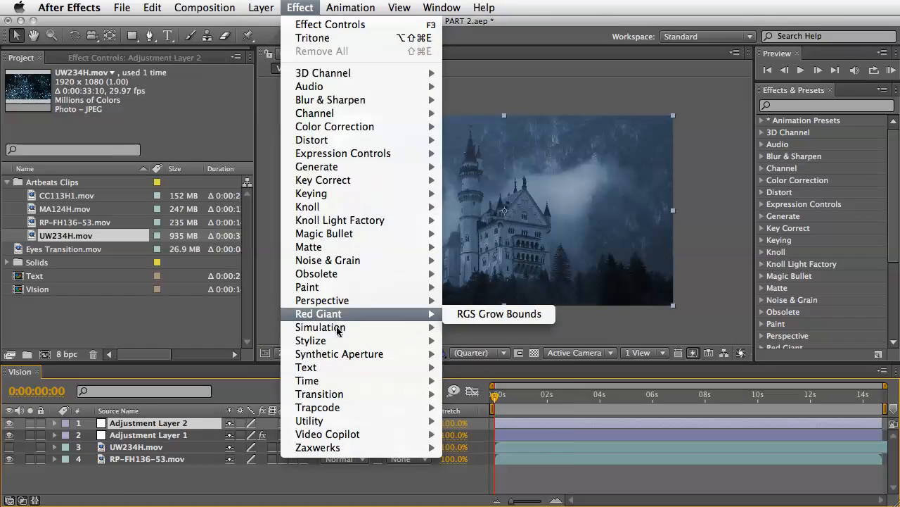
mouse_move(339, 332)
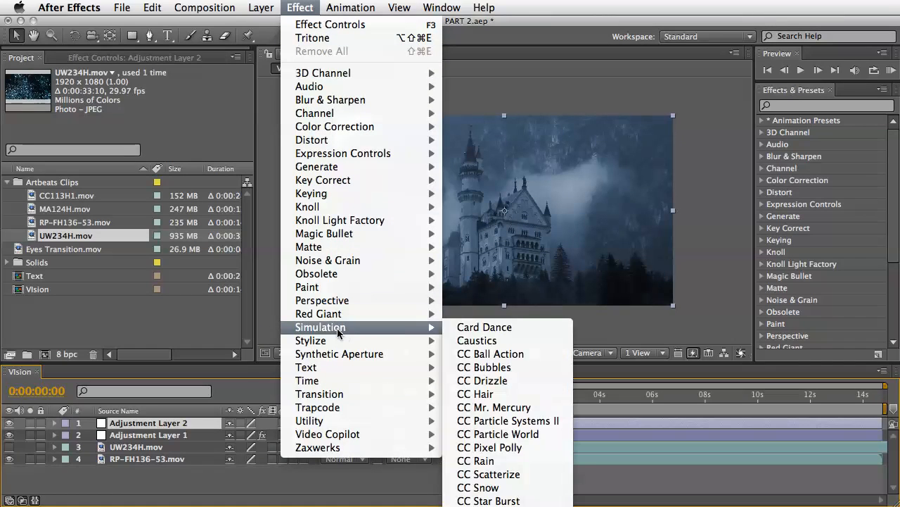
left_click(479, 340)
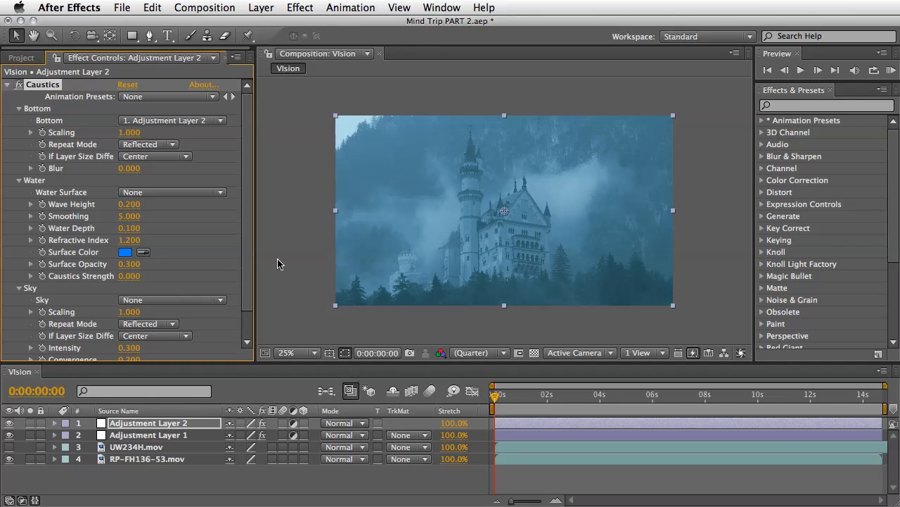
- Set the Caustics water surface to UW234H.mov and surface opacity to 0, and inspect the distortion around 3:13 at 50% zoom
left_click(209, 194)
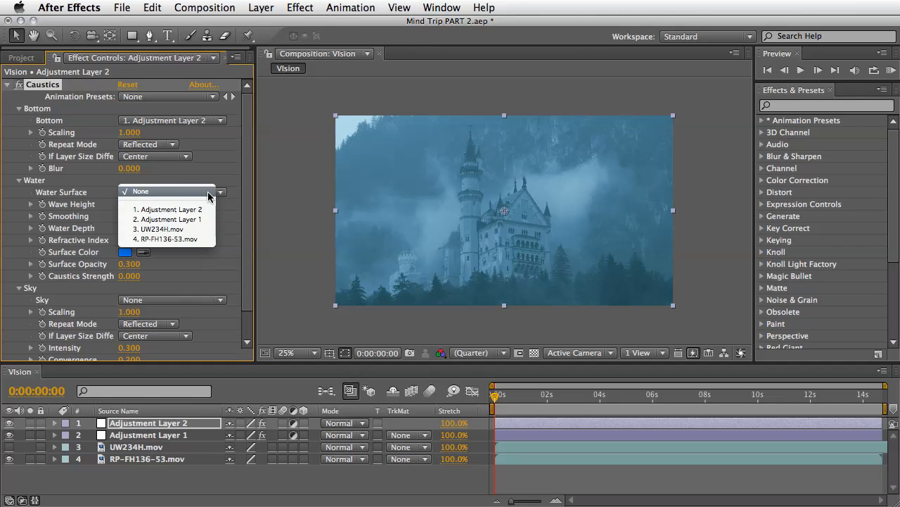
left_click(207, 229)
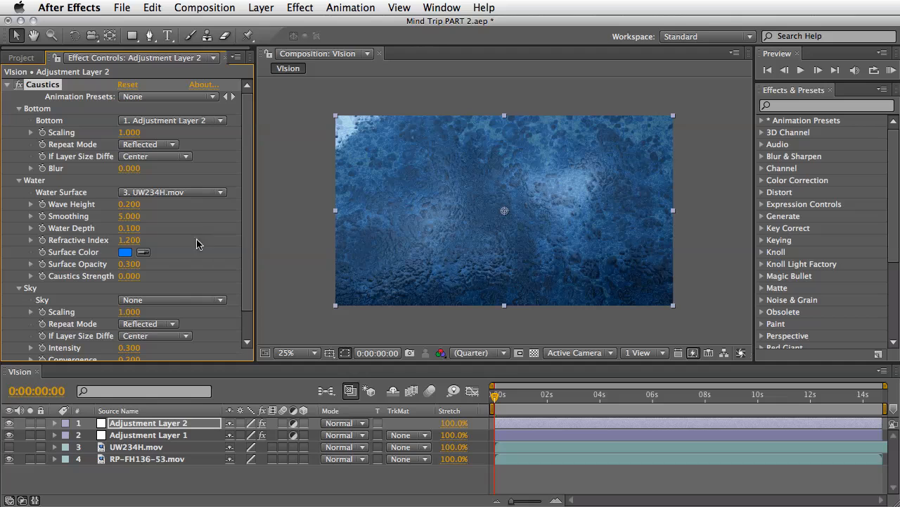
left_click_drag(133, 265, 104, 264)
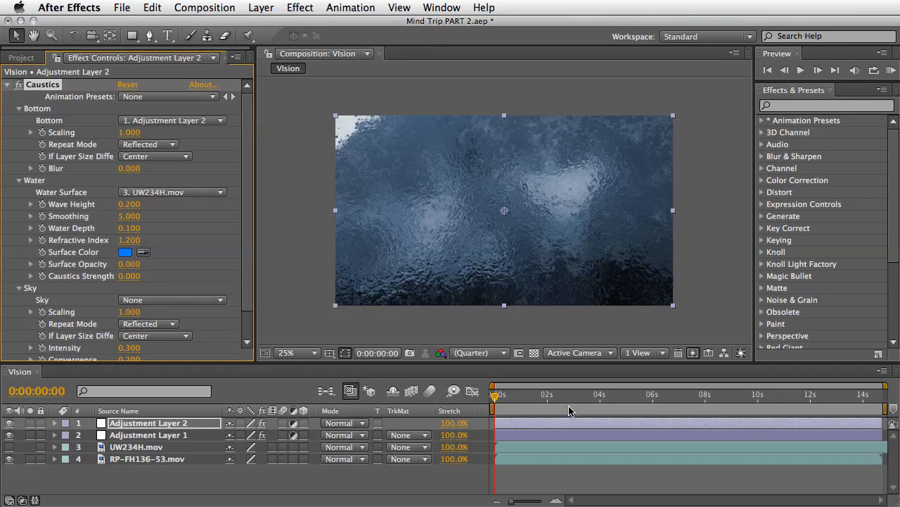
left_click_drag(554, 398, 588, 401)
key("period")
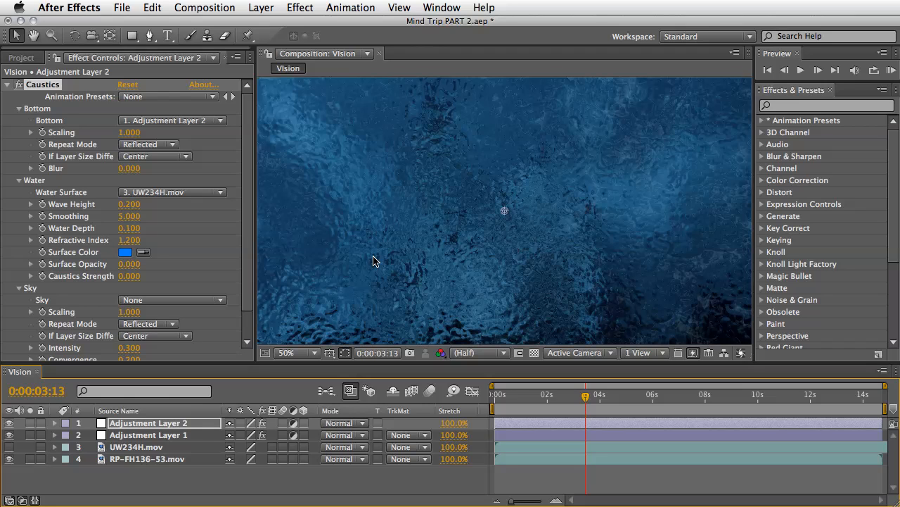
- Check the distortion at several times, and at 0:00:05:23 set the blending mode of Adjustment Layer 2 to Overlay
left_click(648, 408)
left_click(711, 401)
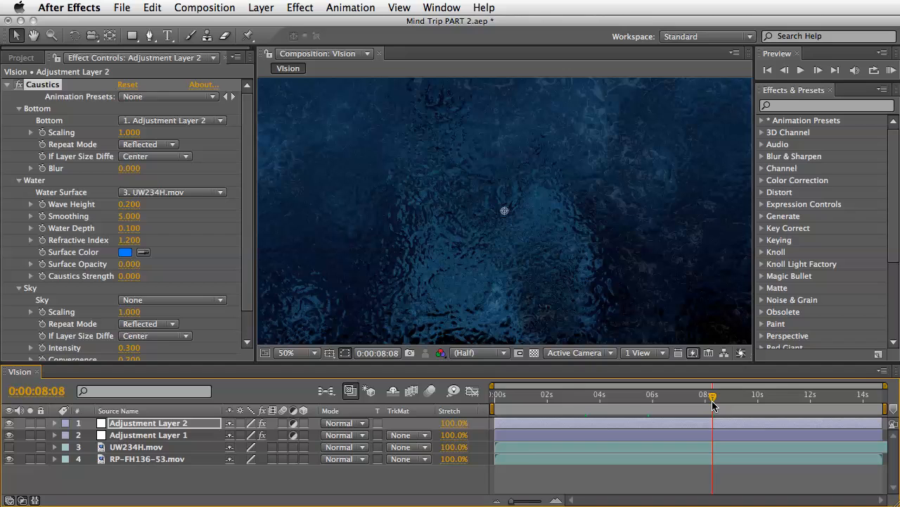
left_click(647, 397)
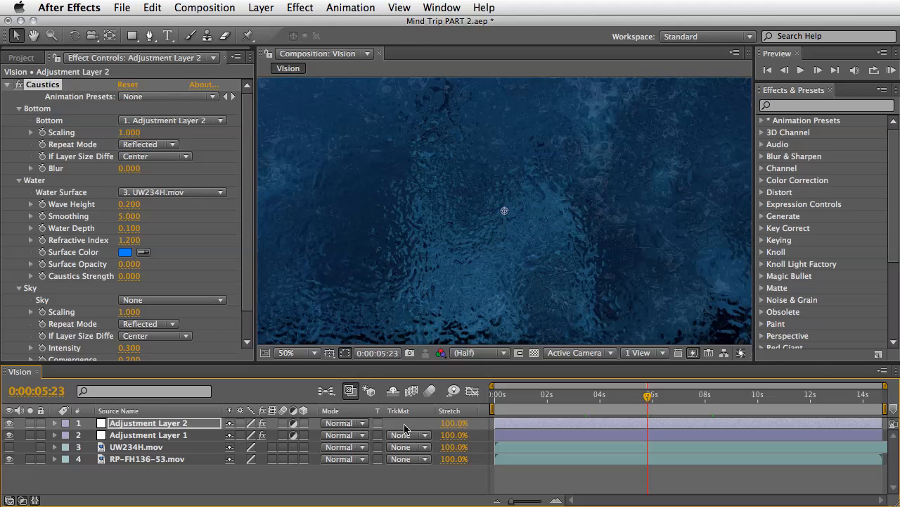
left_click(351, 423)
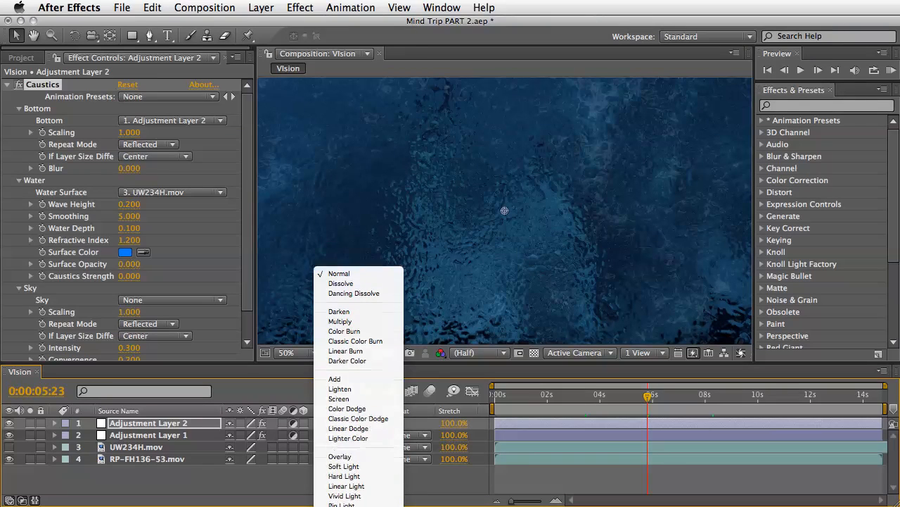
left_click(356, 398)
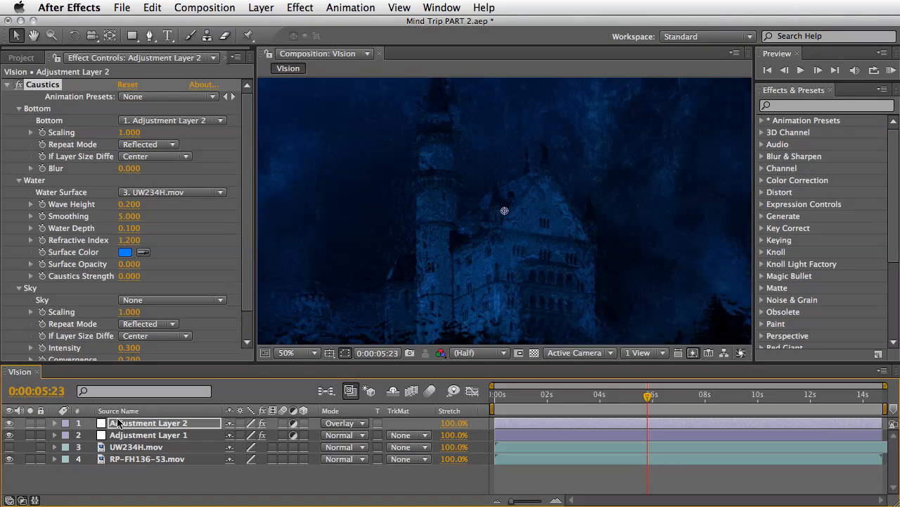
- Reveal the opacity of Adjustment Layer 2 and set it to 70%
key("t")
left_click(237, 435)
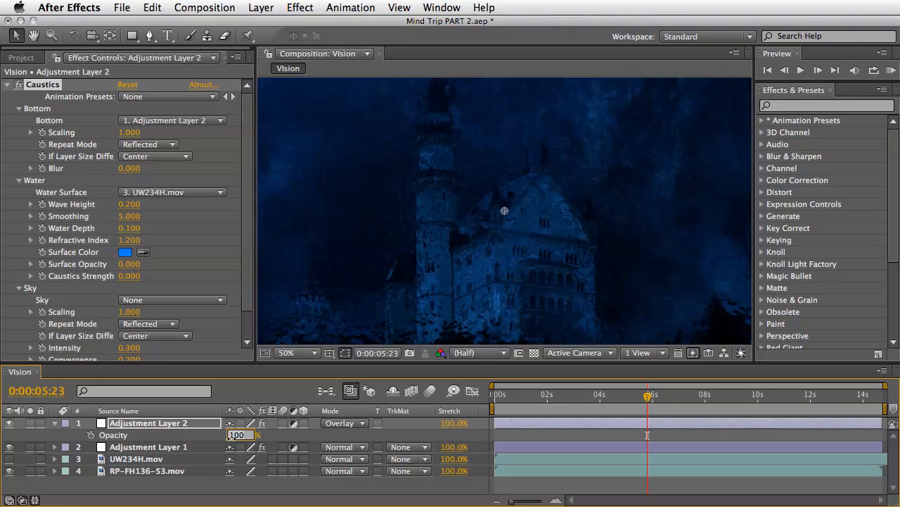
type("70")
key("Return")
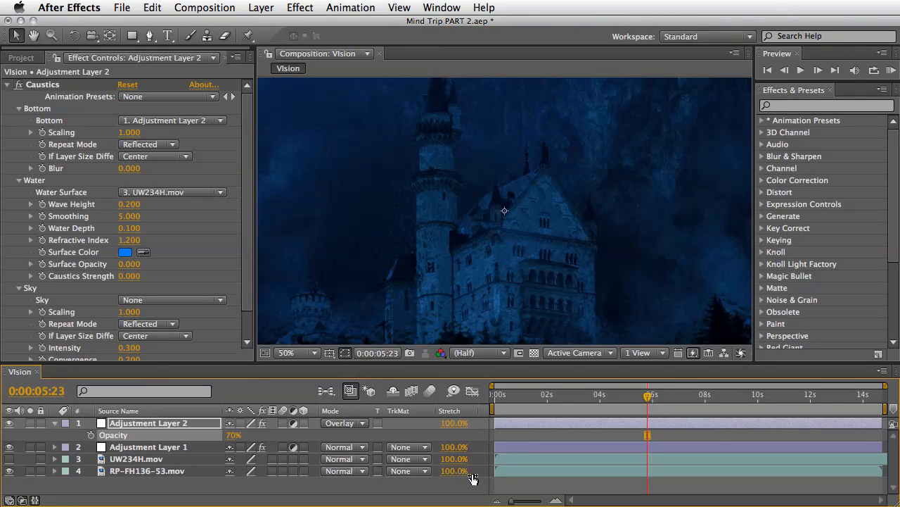
- Preview the castle composition from the first frame with the viewer enlarged, and return to the start
left_click_drag(507, 399, 468, 401)
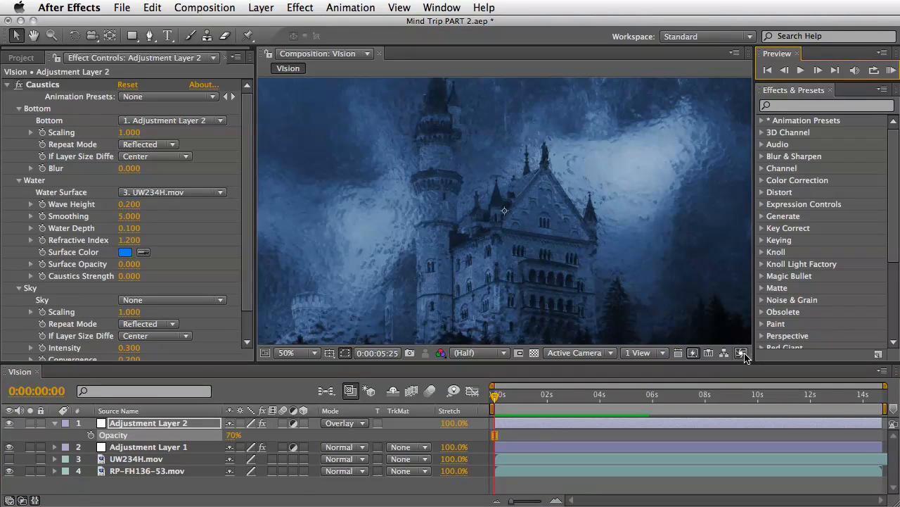
key("grave")
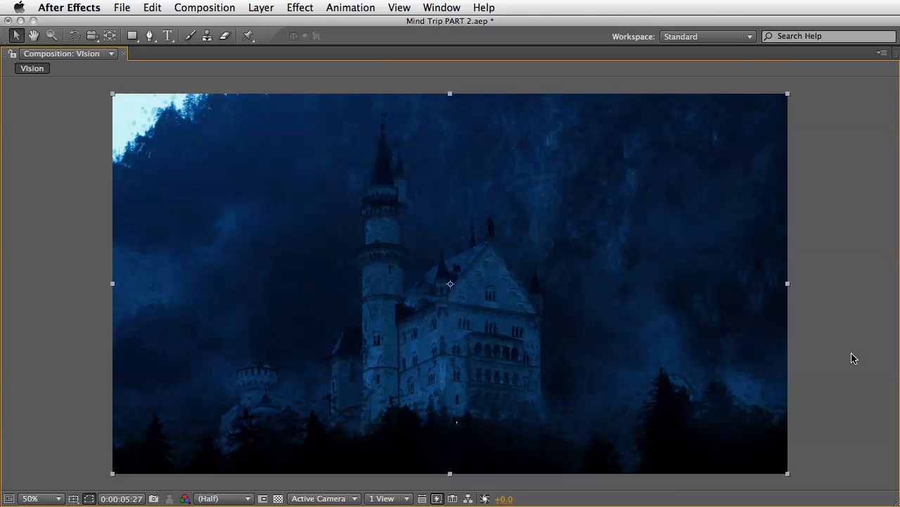
key("grave")
left_click_drag(653, 399, 492, 398)
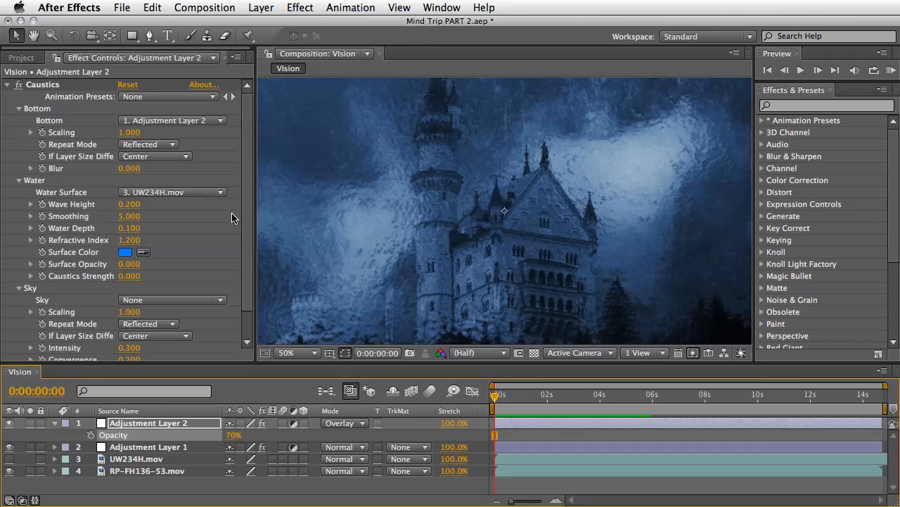
- Add MA124H.mov from the Artbeats Clips to the VIsion composition, directly below Adjustment Layer 1
left_click(19, 59)
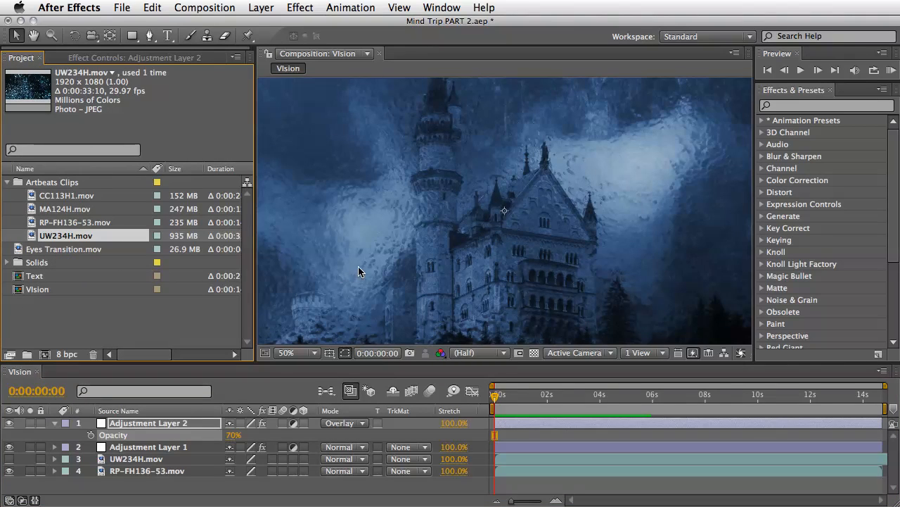
key("comma")
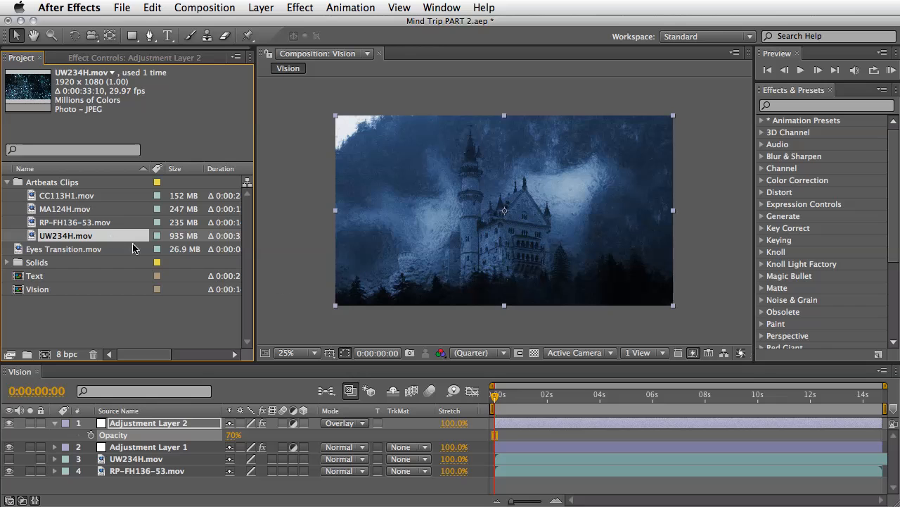
left_click(34, 210)
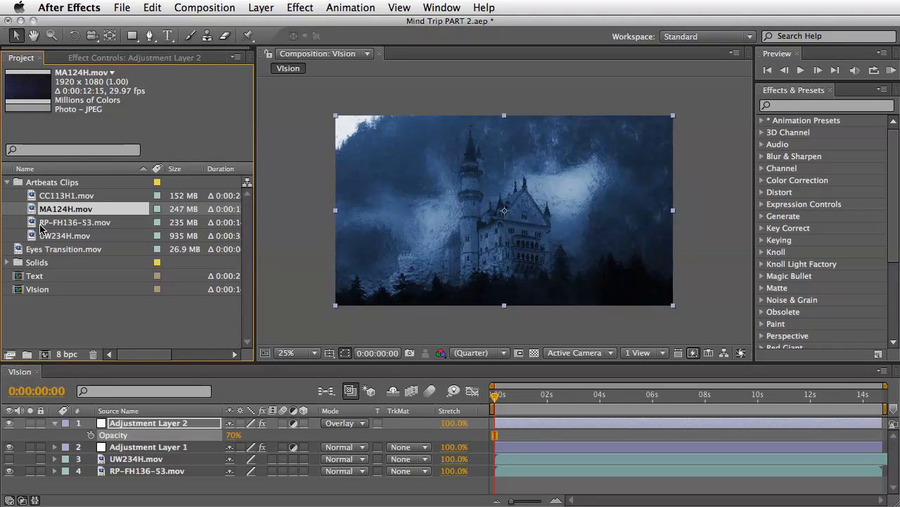
left_click_drag(38, 289, 86, 457)
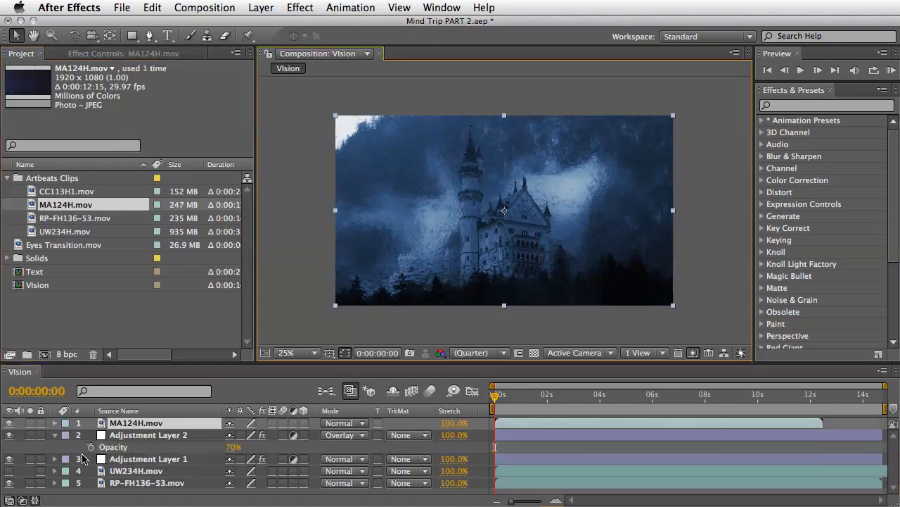
- Stretch the MA124H.mov layer to 118% so it spans the full composition
right_click(468, 413)
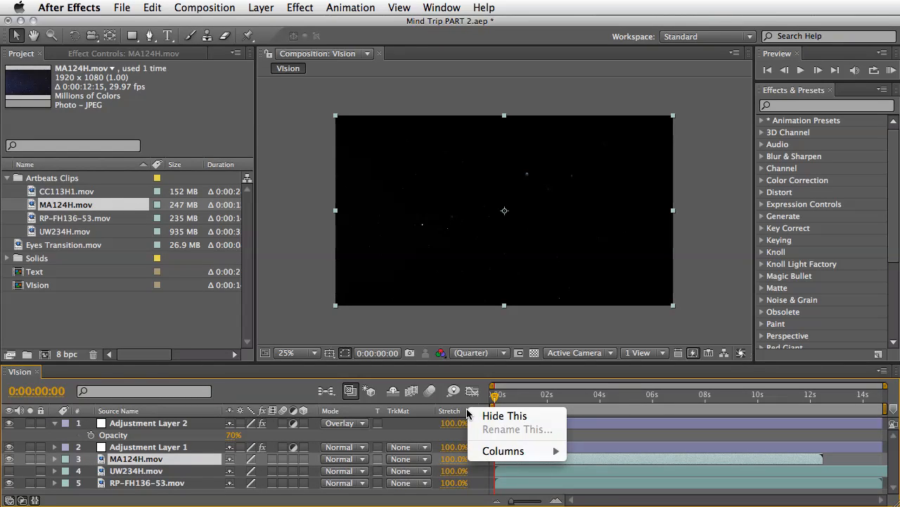
mouse_move(478, 452)
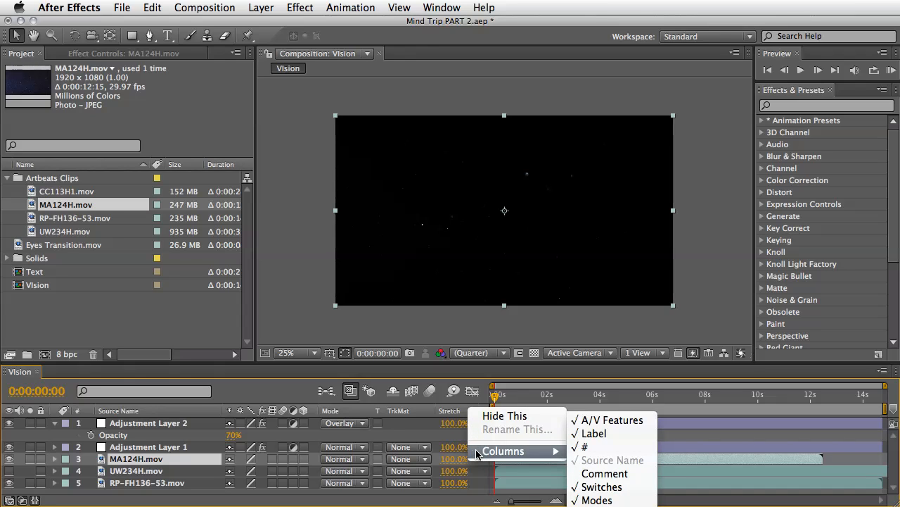
left_click(437, 440)
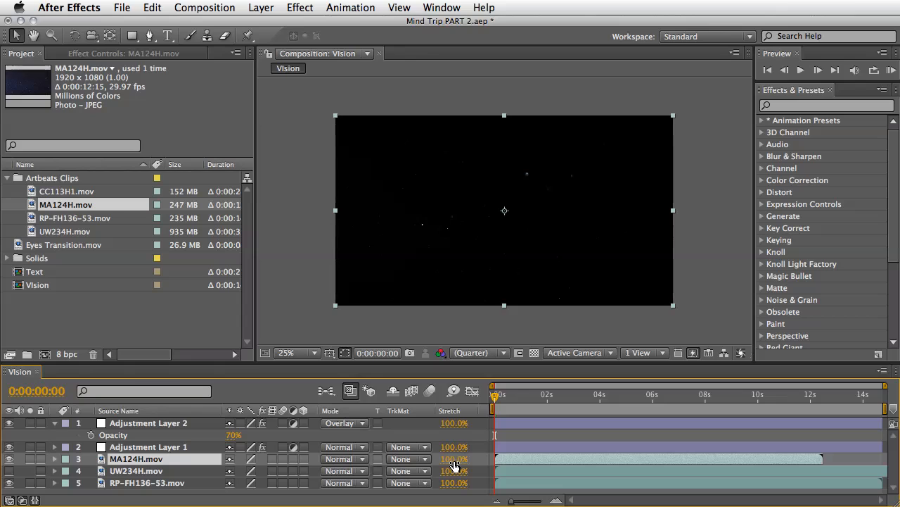
left_click_drag(454, 465, 466, 464)
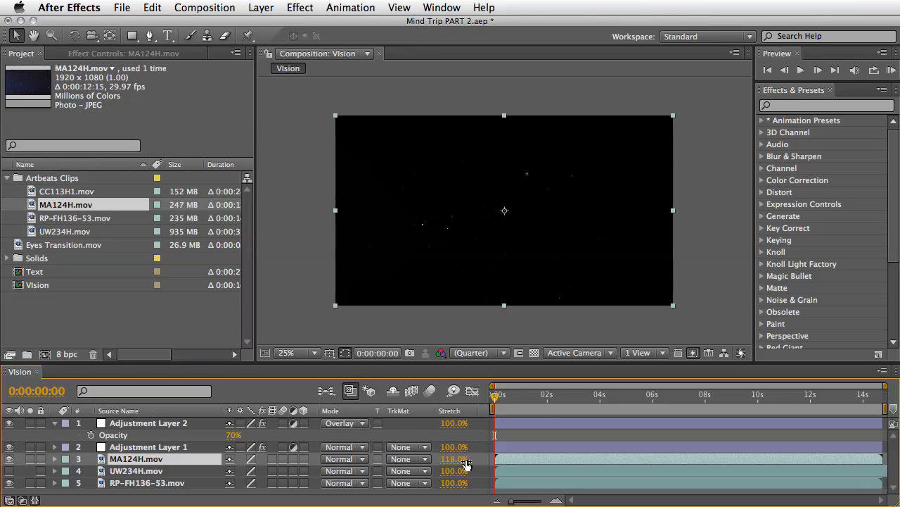
- Set the blending mode of MA124H.mov to Screen and preview the particles over the castle
key("space")
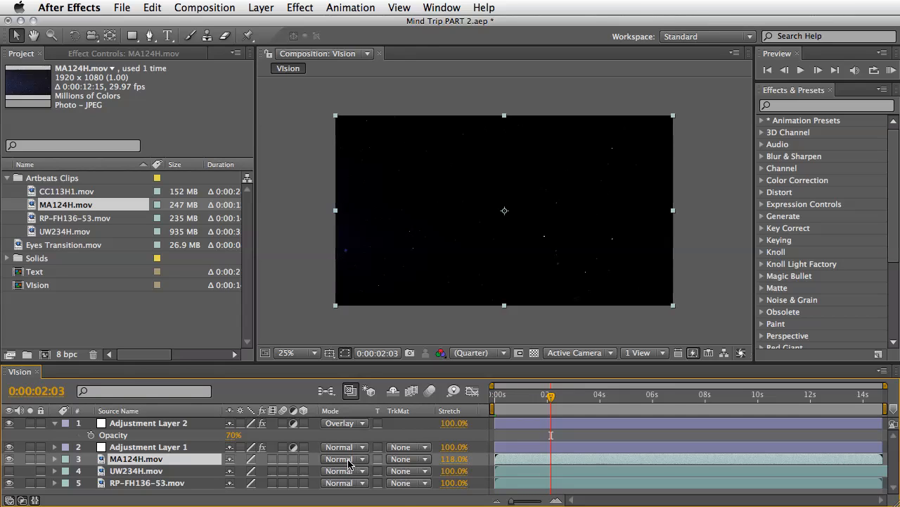
left_click(349, 463)
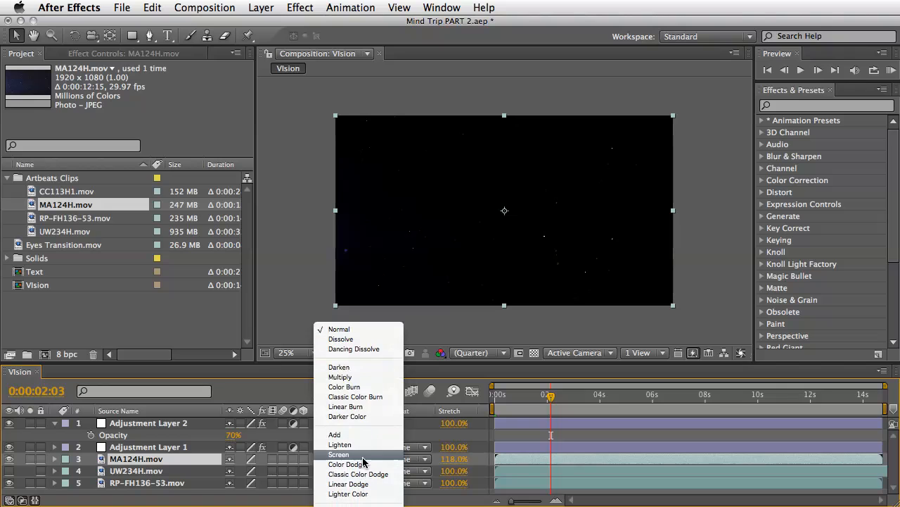
left_click(363, 456)
key("KP_0")
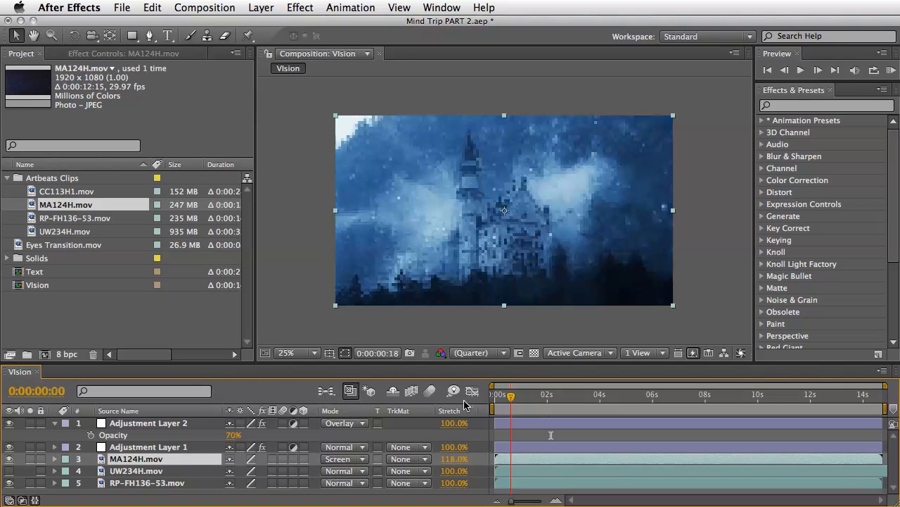
left_click_drag(464, 406, 431, 403)
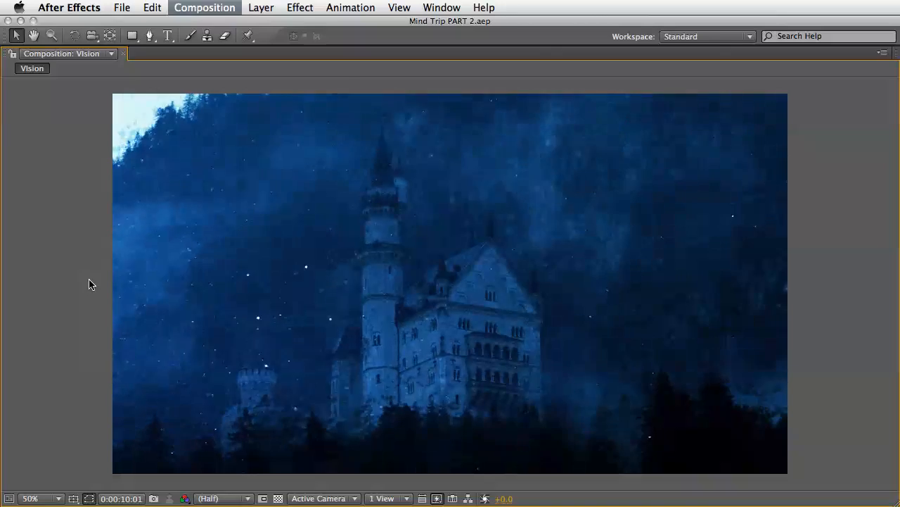
key("space")
key("grave")
- Create a 1280 x 720 composition named Mind Trip with a 20-second duration
left_click(88, 326)
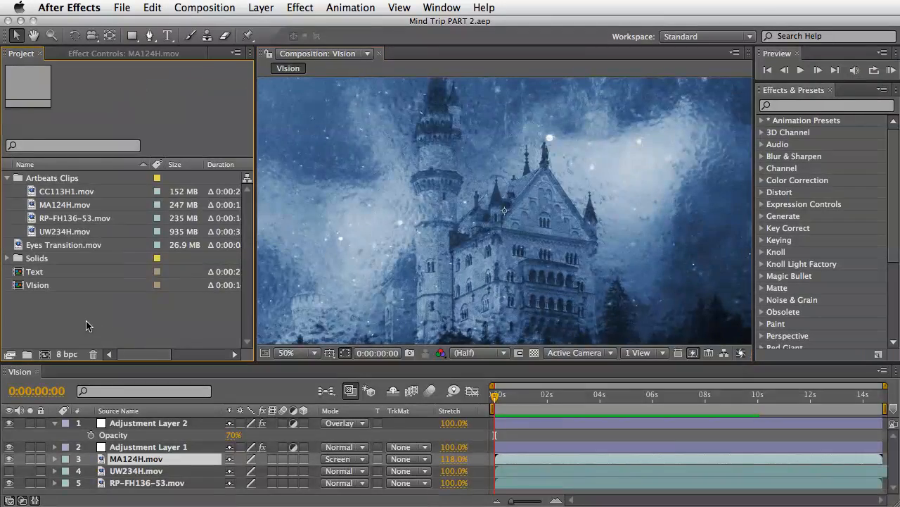
left_click(44, 355)
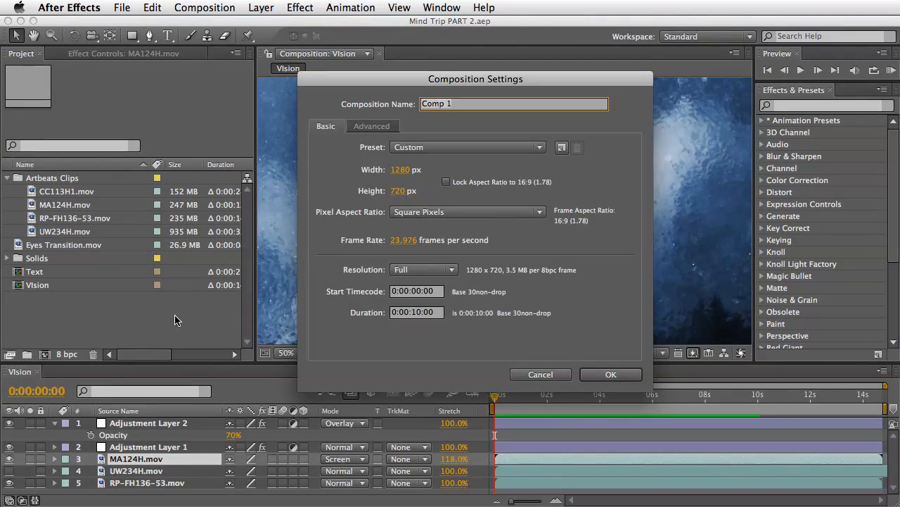
type("Mind Trip")
key("Tab")
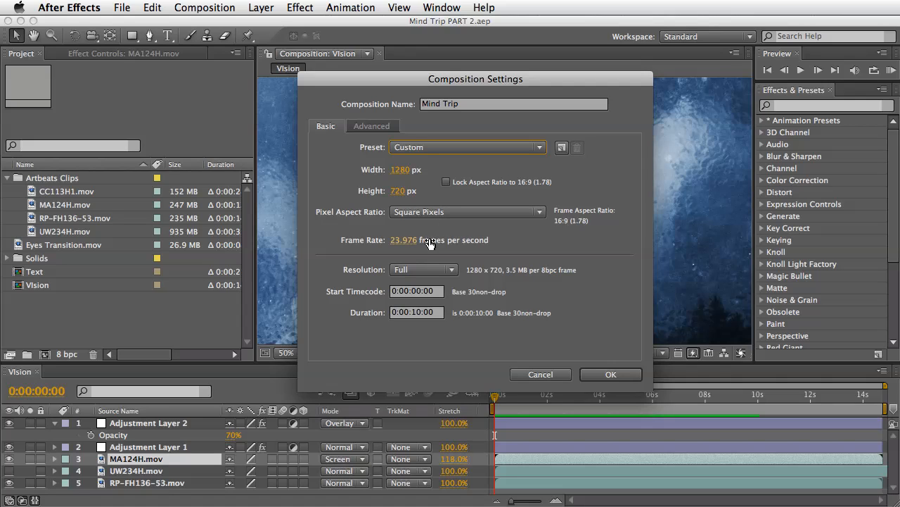
left_click(436, 313)
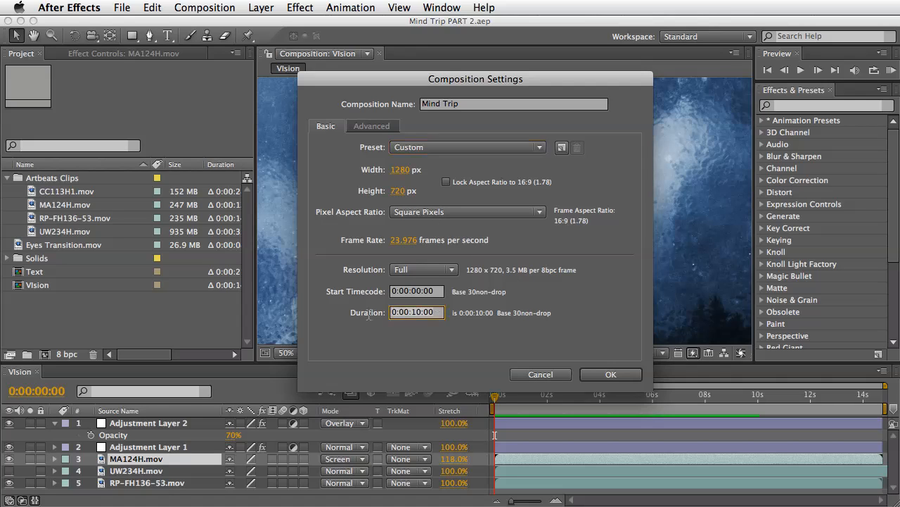
type("20.0")
key("Return")
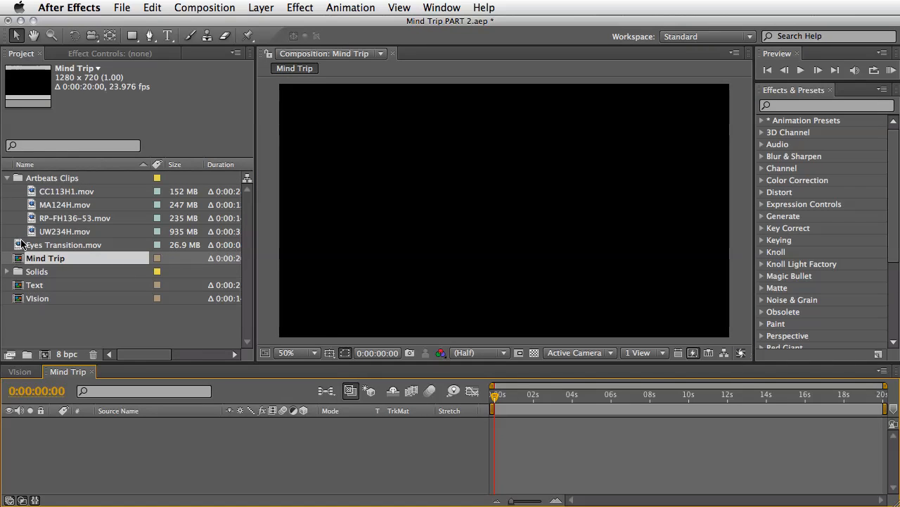
- Add Eyes Transition.mov to the Mind Trip composition and place VIsion above it, starting at 0:00:06:20
left_click_drag(43, 244, 35, 442)
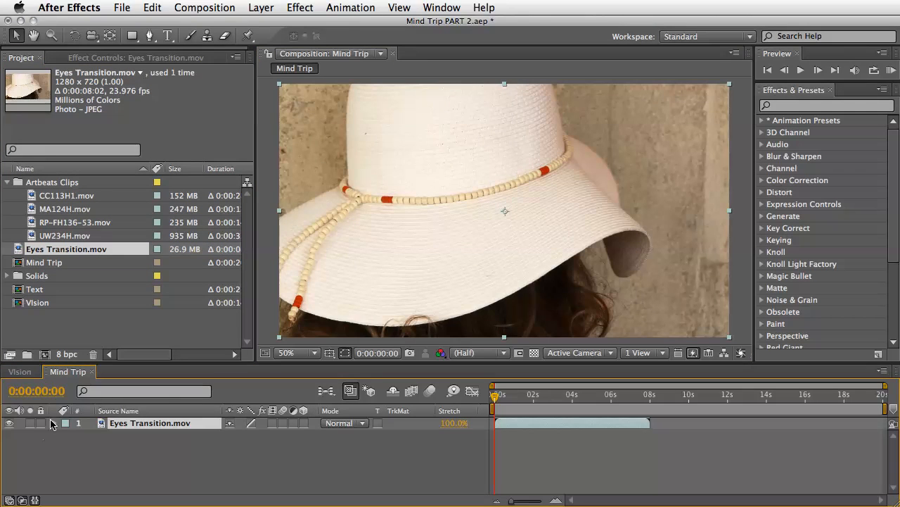
left_click_drag(20, 306, 52, 422)
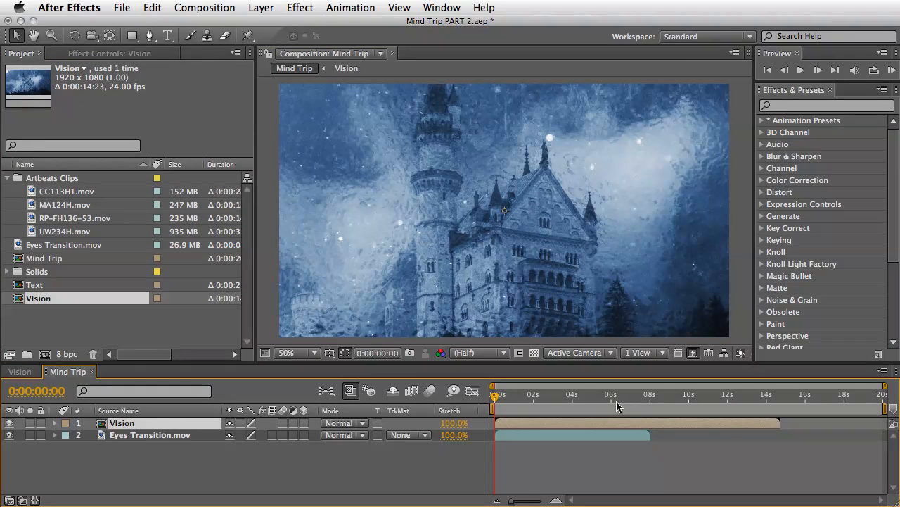
left_click(9, 423)
left_click_drag(603, 398, 724, 426)
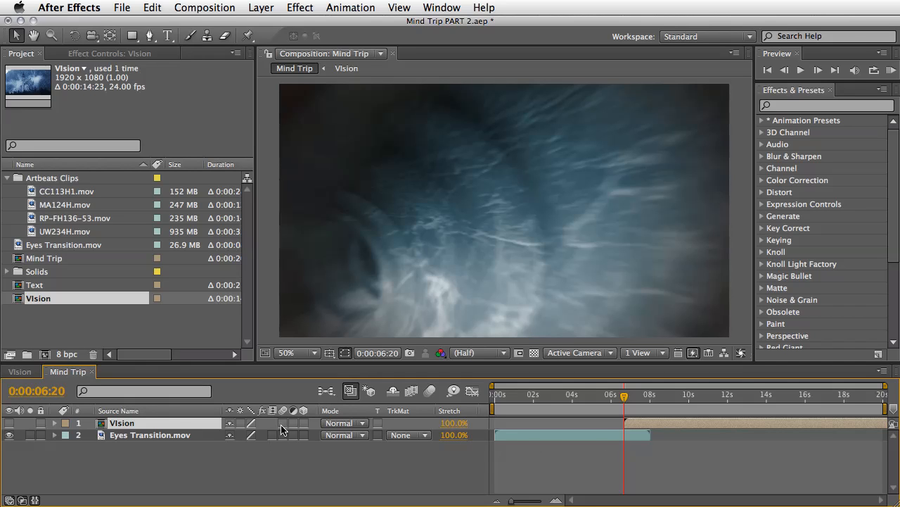
left_click(9, 424)
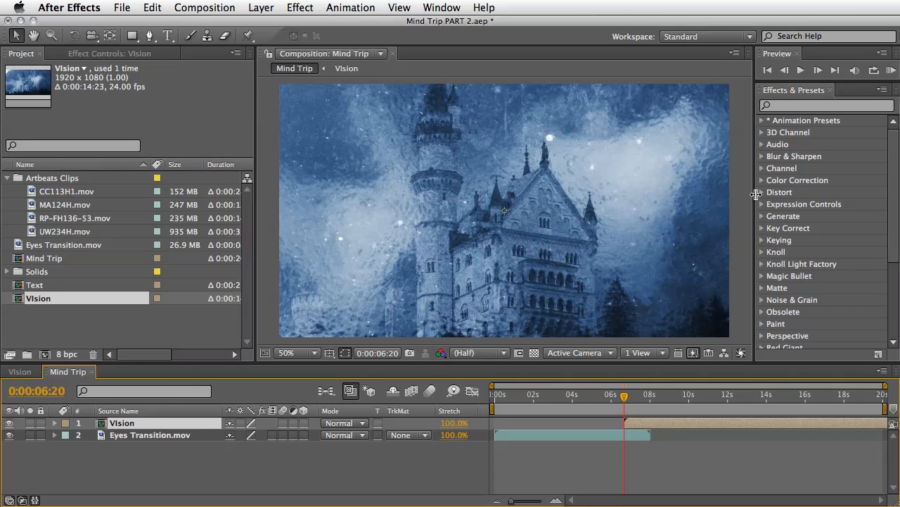
- Find the CC Radial ScaleWipe transition and apply it to the VIsion layer
left_click(795, 105)
type("cc r")
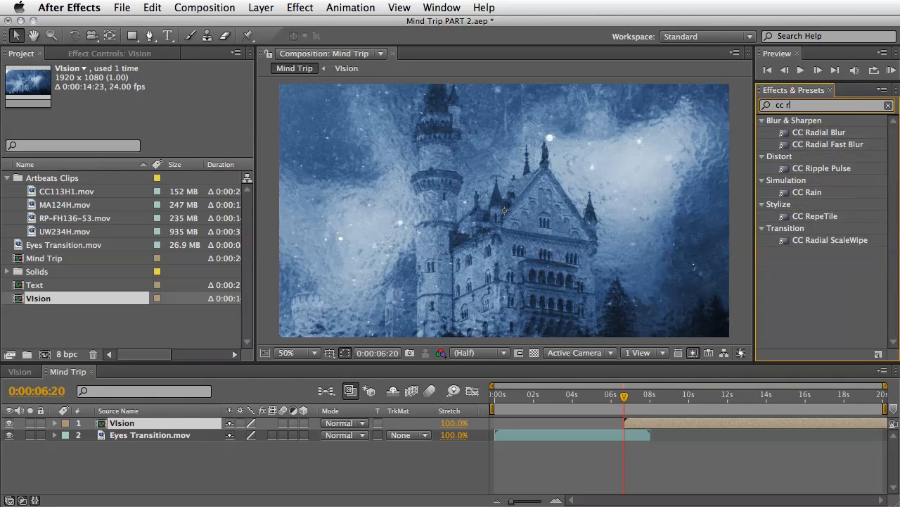
type("adi")
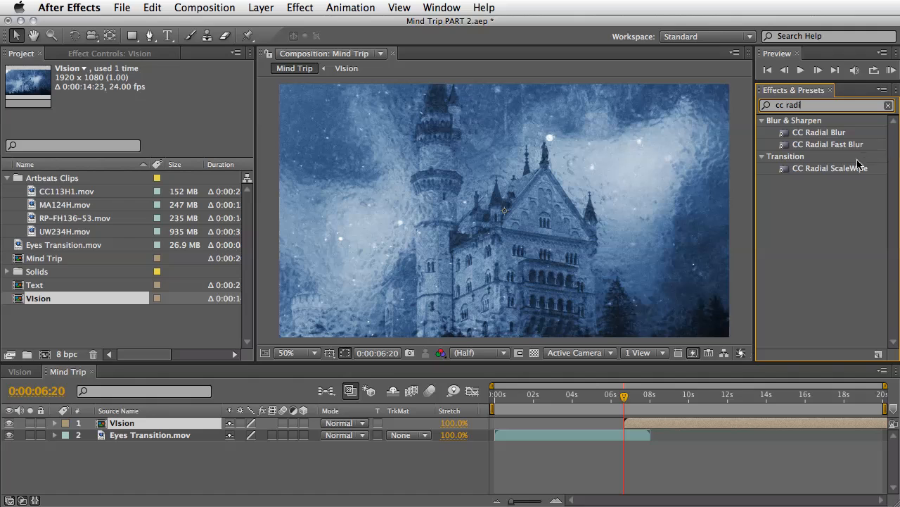
left_click_drag(830, 171, 754, 426)
- Find the Radial Blur effect and apply it to the VIsion layer below CC Radial ScaleWipe
left_click(809, 106)
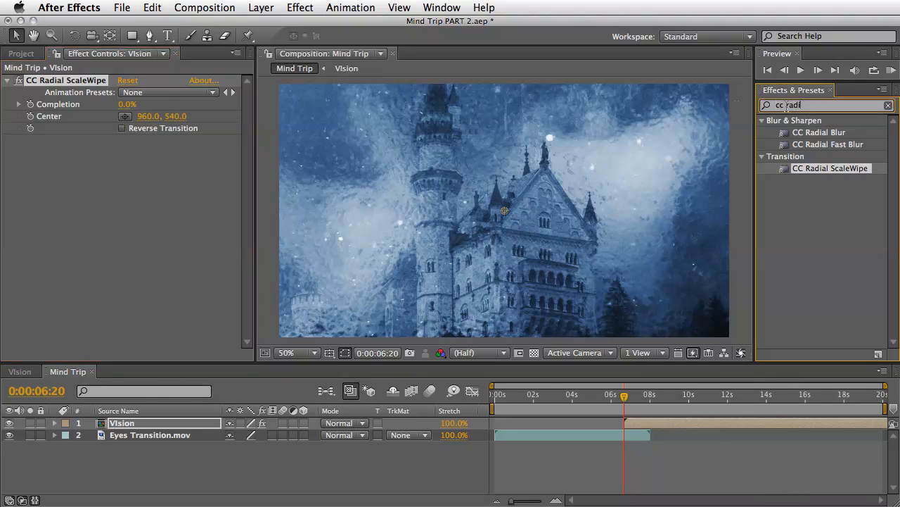
type("radial")
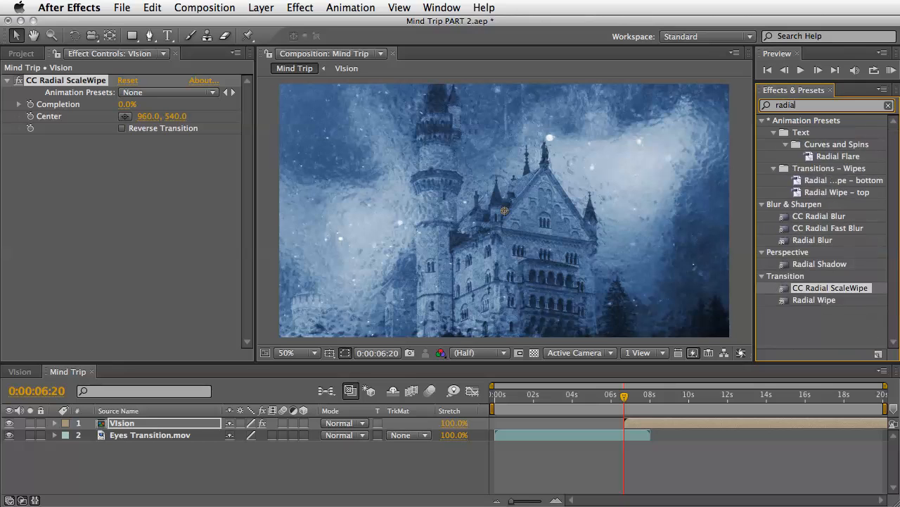
left_click_drag(809, 240, 177, 220)
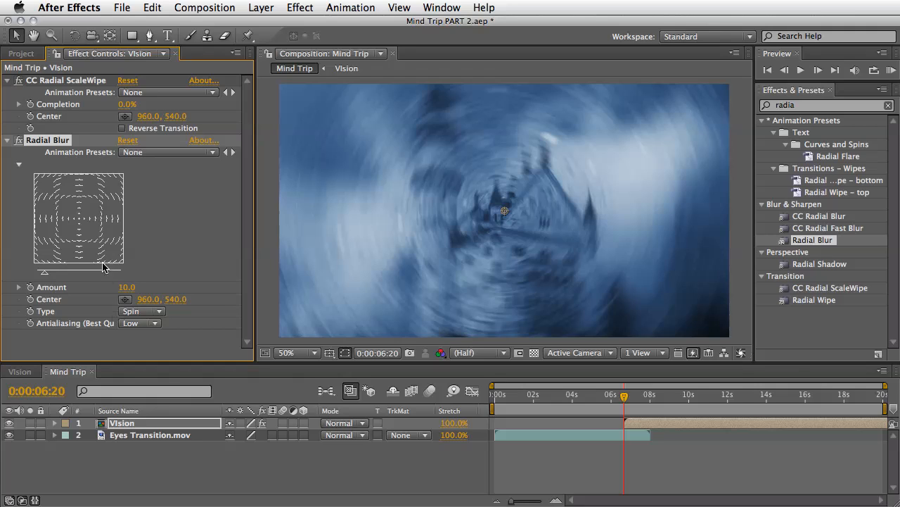
- Turn off Radial Blur, then keyframe CC Radial ScaleWipe Completion at 100% with Reverse Transition enabled at 0:00:06:20
left_click(18, 142)
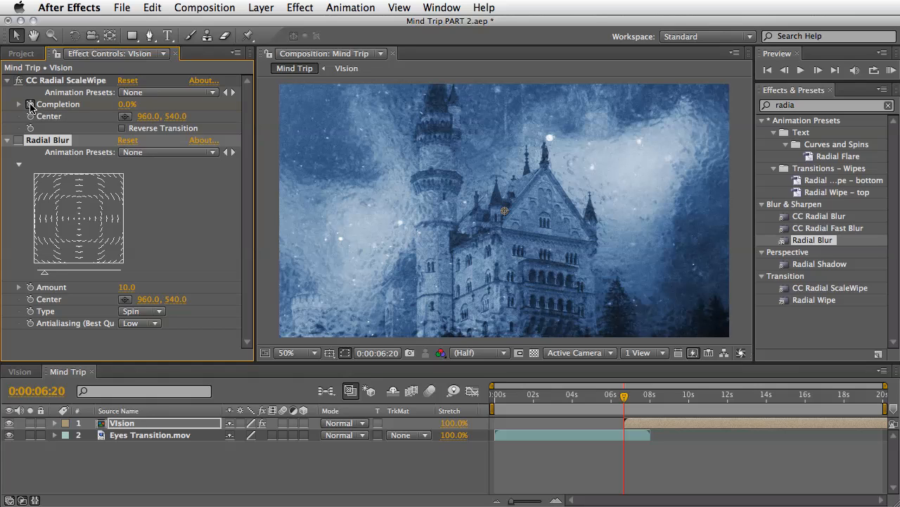
left_click(31, 105)
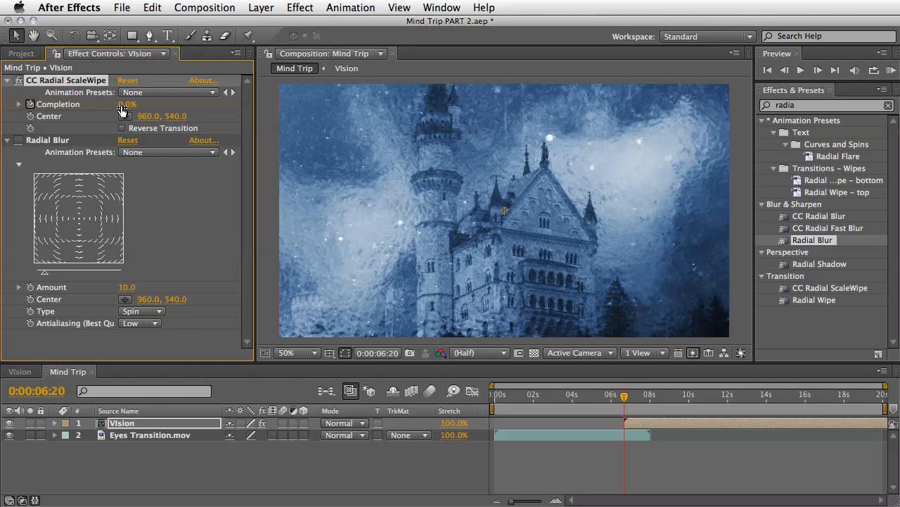
left_click_drag(121, 109, 215, 104)
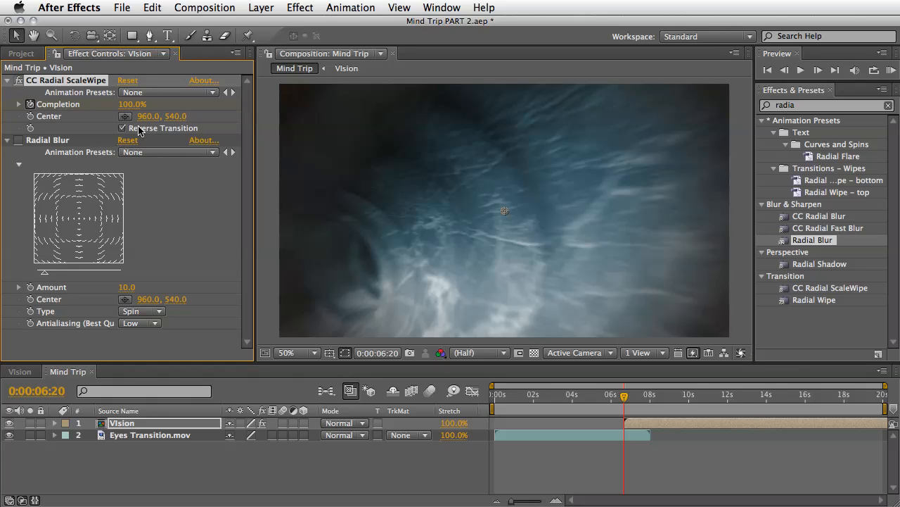
left_click_drag(132, 105, 156, 104)
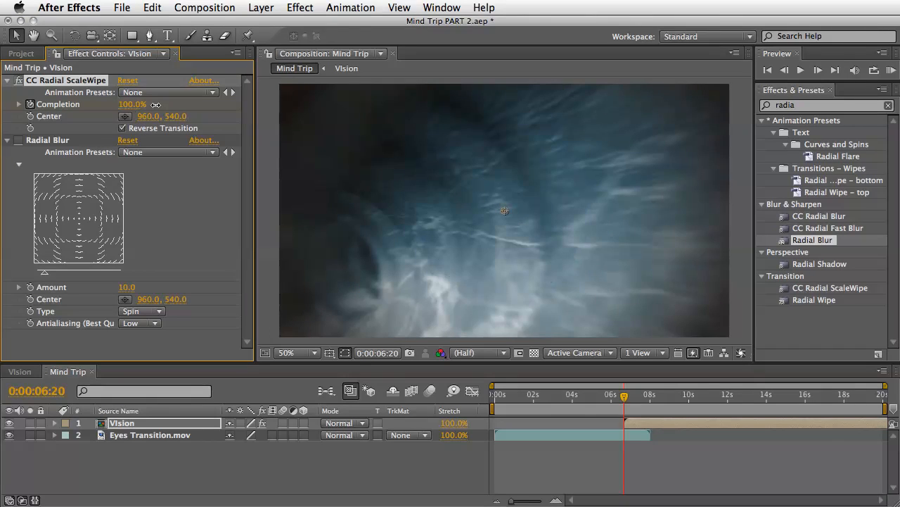
- Move 20 frames forward to 0:00:07:10 and set the CC Radial ScaleWipe Completion to 0%
left_click(377, 353)
type("+")
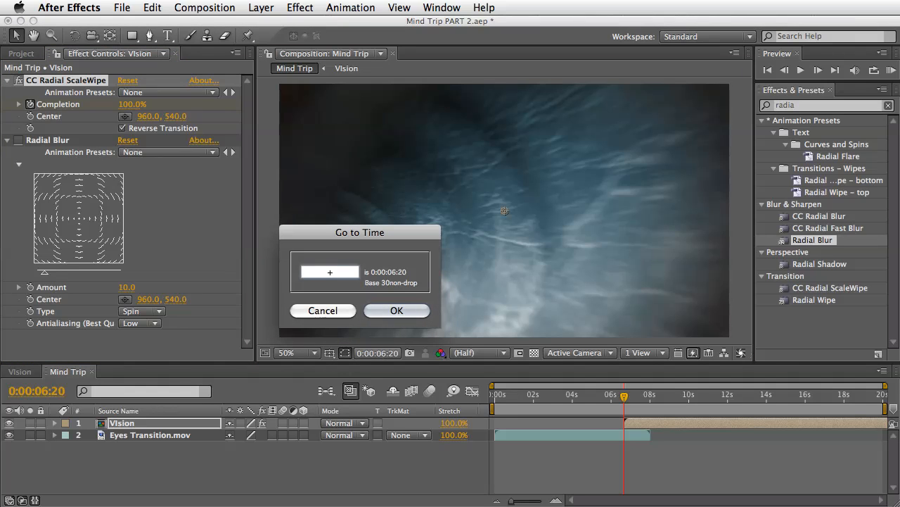
type("20")
key("Return")
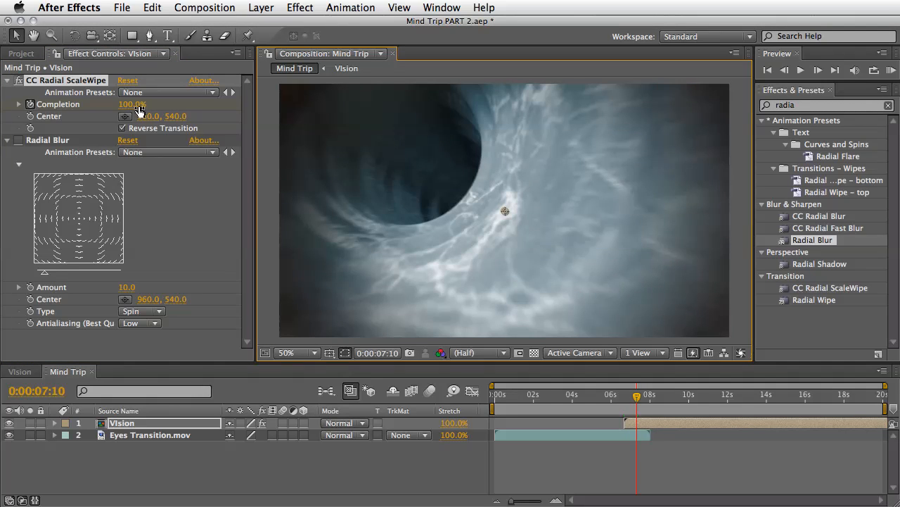
left_click(113, 104)
left_click_drag(113, 104, 29, 104)
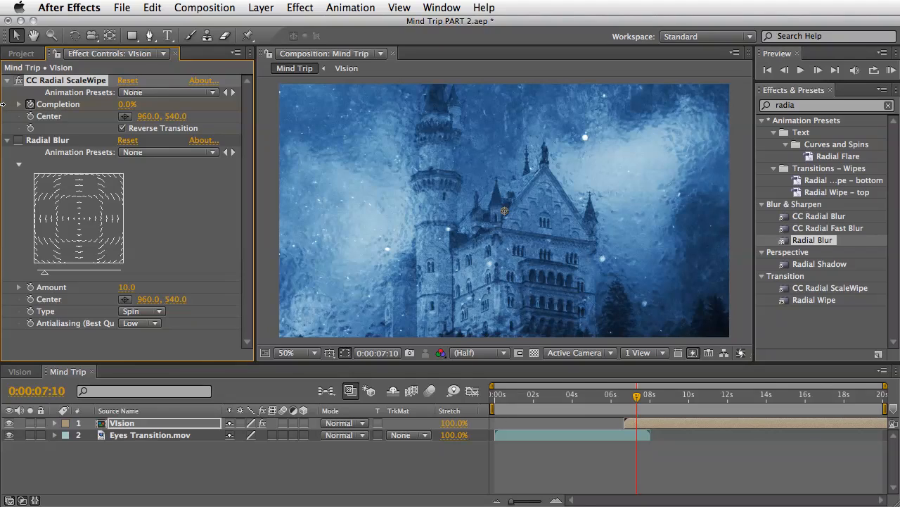
- Return to the start of the VIsion layer and place the CC Radial ScaleWipe center at 542, 682 in the dark tunnel opening
key("i")
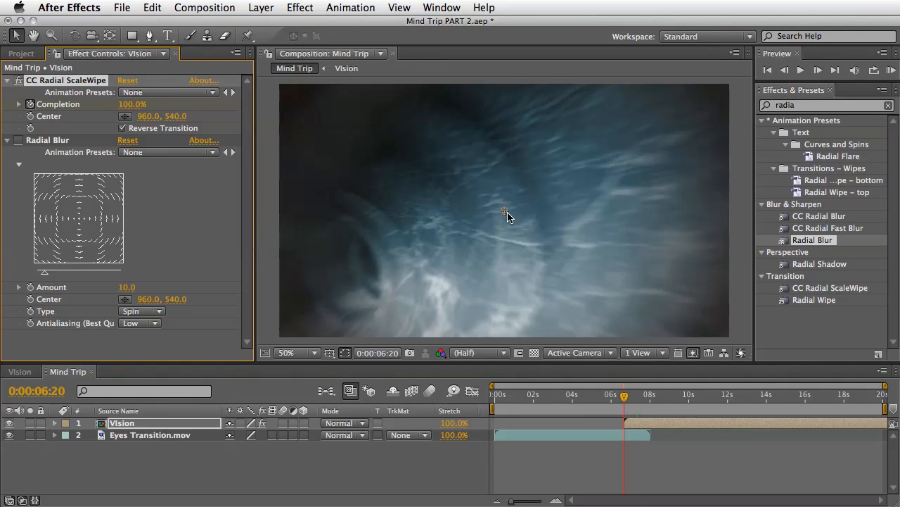
left_click(125, 116)
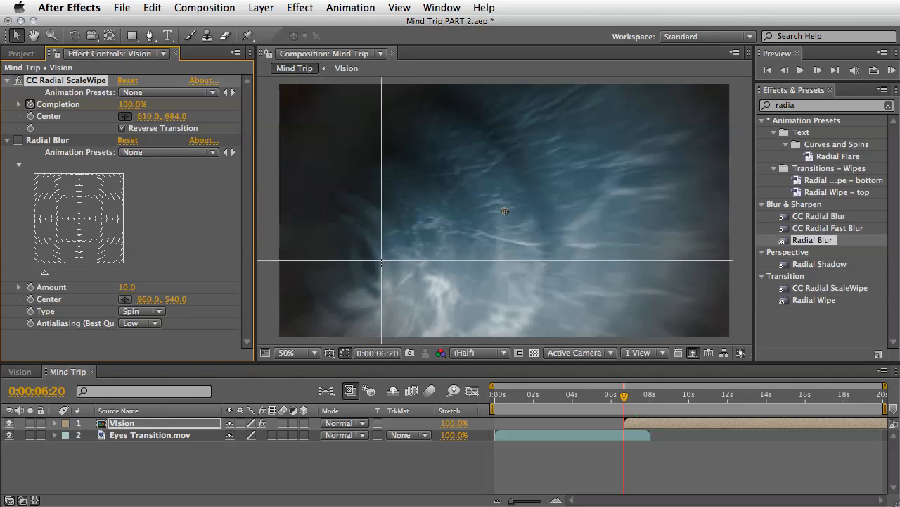
left_click(357, 260)
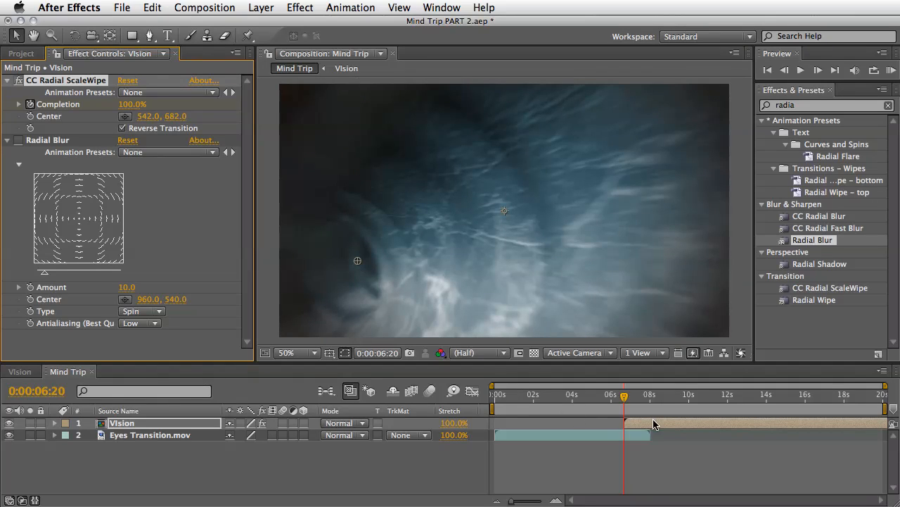
left_click_drag(633, 404, 630, 402)
- Turn Radial Blur back on, keyframe its Amount at 100 at 0:00:06:20, and set its type to Zoom
left_click(59, 187)
left_click(30, 287)
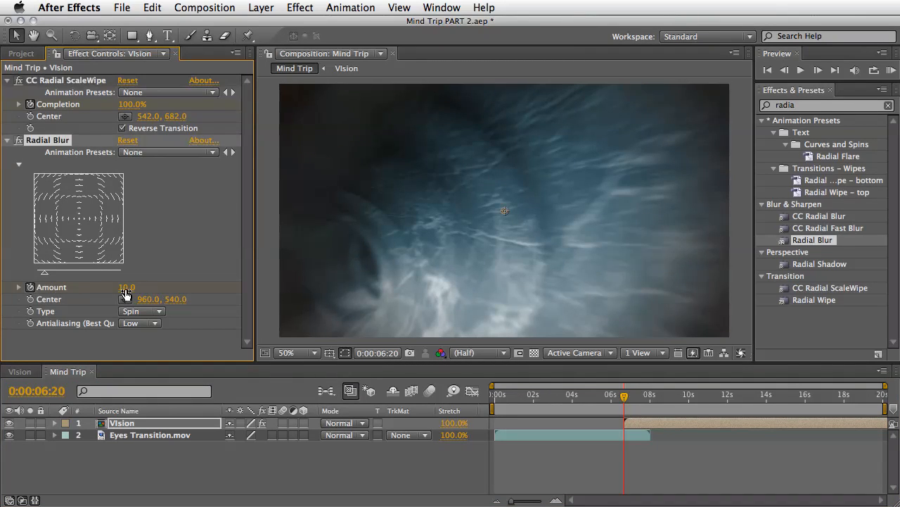
left_click(126, 287)
key("Return")
left_click(142, 311)
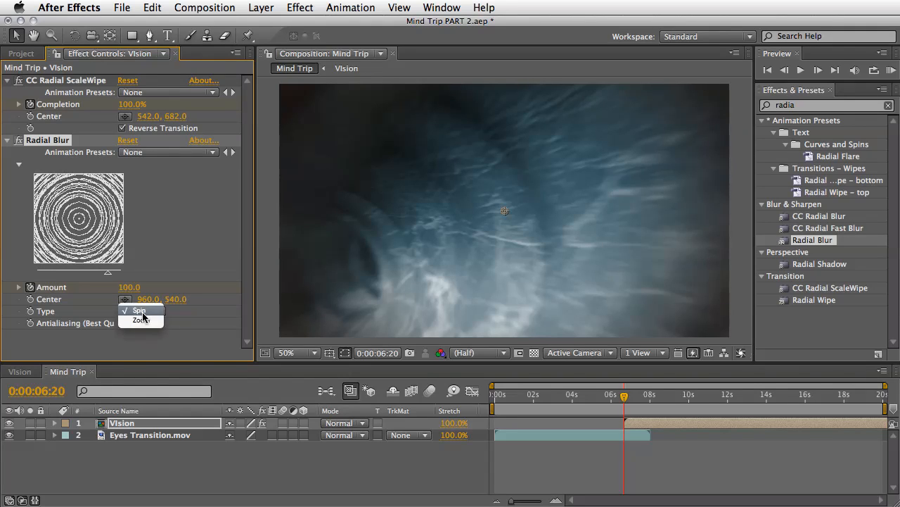
left_click(144, 320)
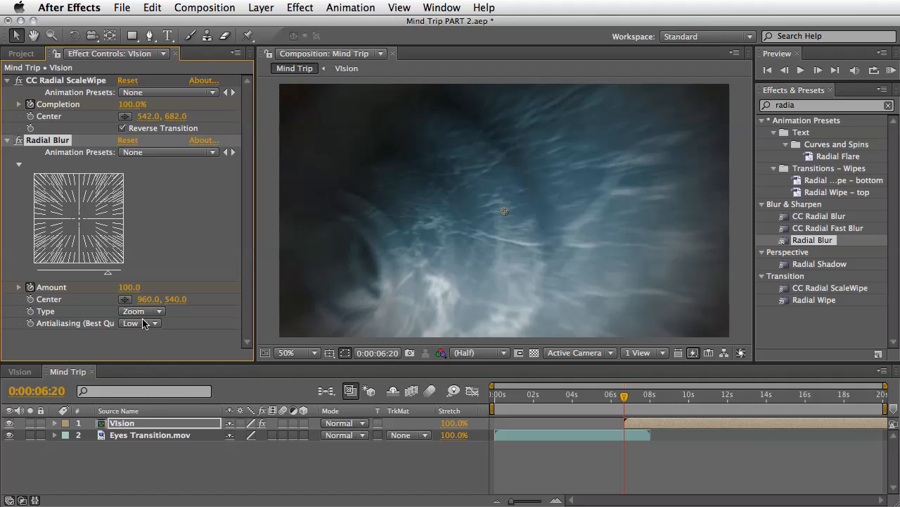
- Move 30 frames forward to 0:00:07:20 and set the Radial Blur Amount to 0
left_click(375, 355)
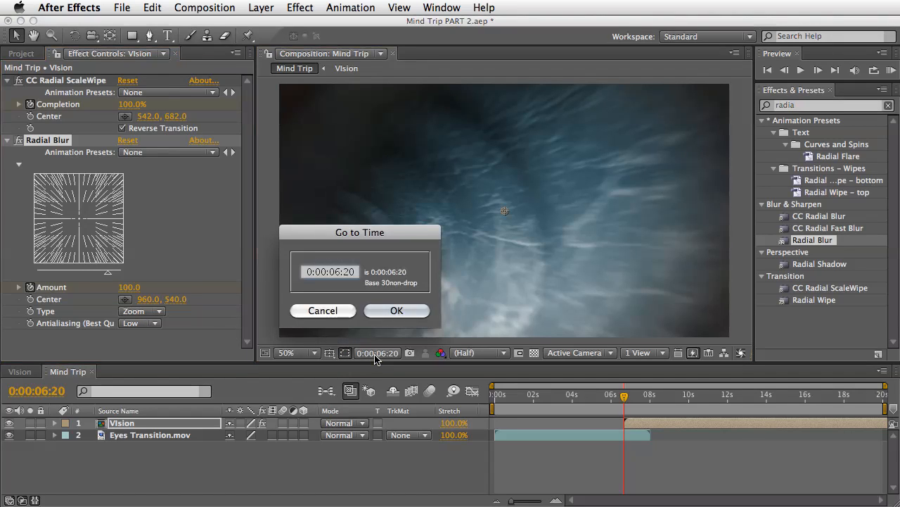
type("+30")
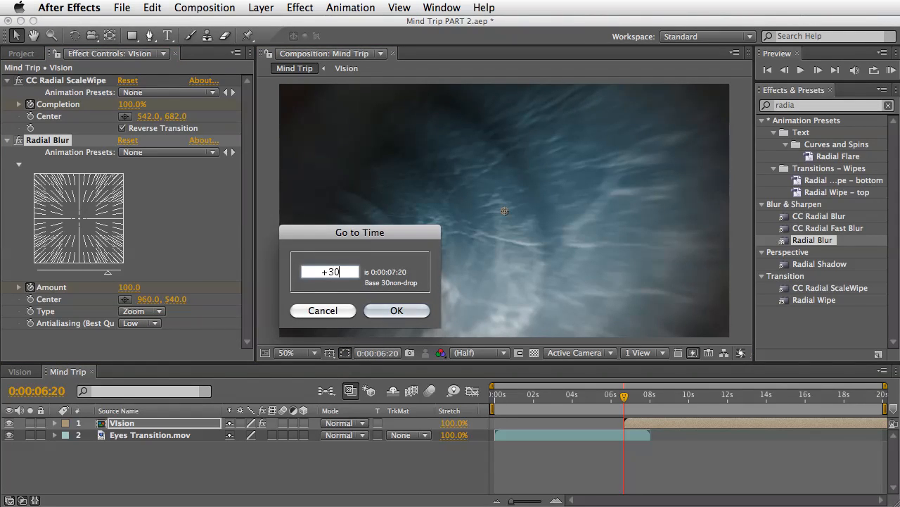
key("Return")
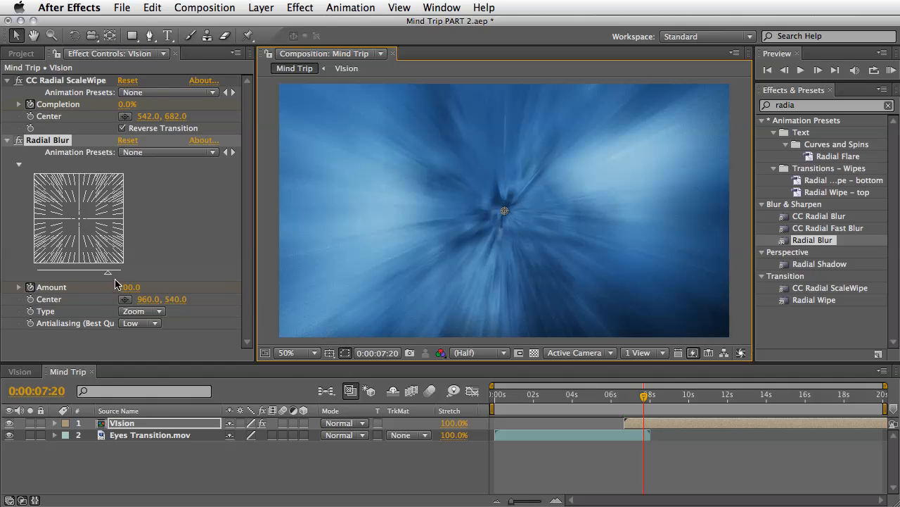
left_click(109, 279)
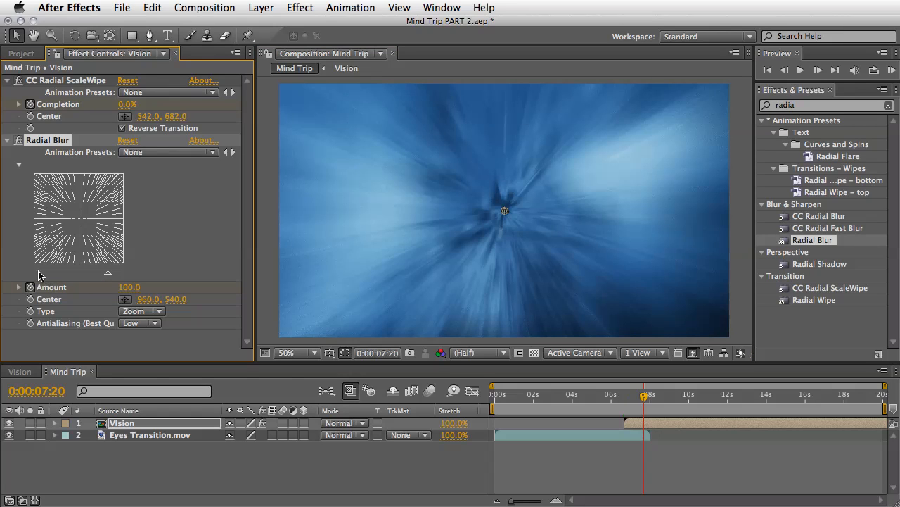
left_click(128, 287)
type("0")
key("Return")
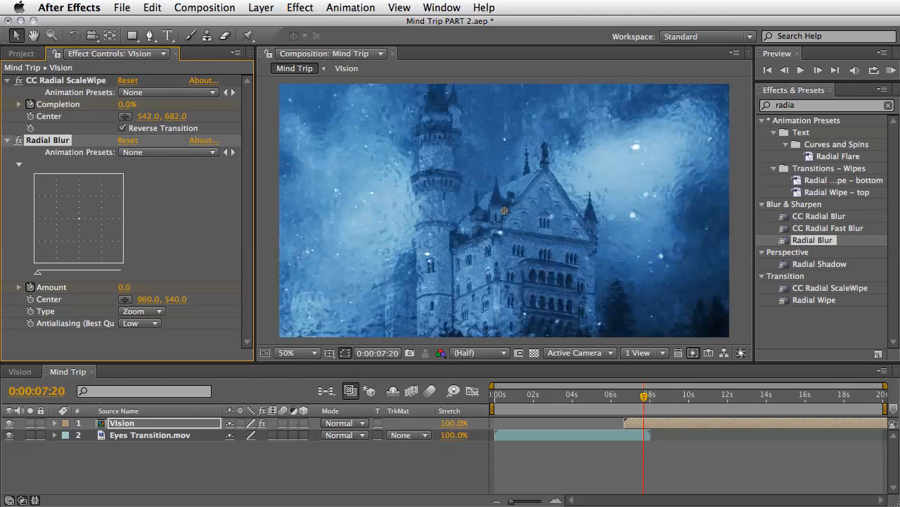
- Show the VIsion layer's keyframed properties and scrub through the transition to check the wipe and blur
left_click(128, 426)
key("u")
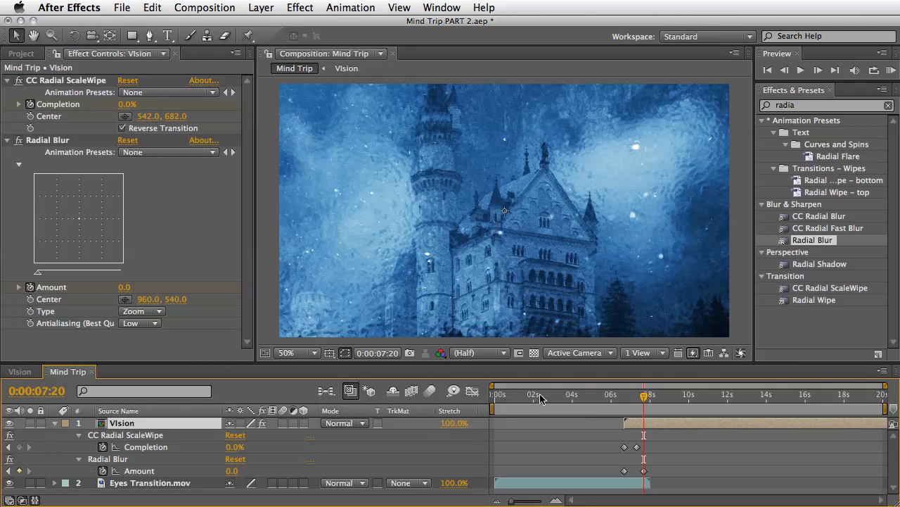
left_click(631, 397)
left_click_drag(630, 396, 632, 400)
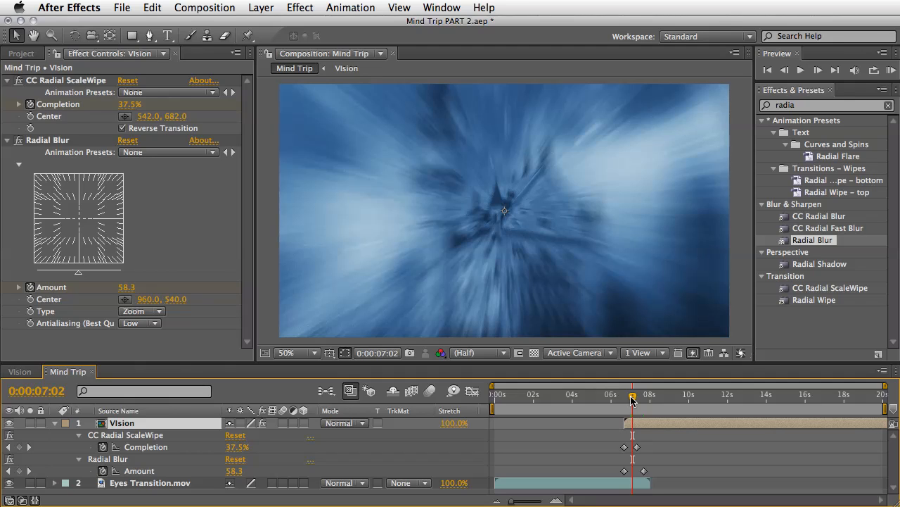
- Return to 0:00:06:20 and keyframe the VIsion layer's Scale at 150%
key("j")
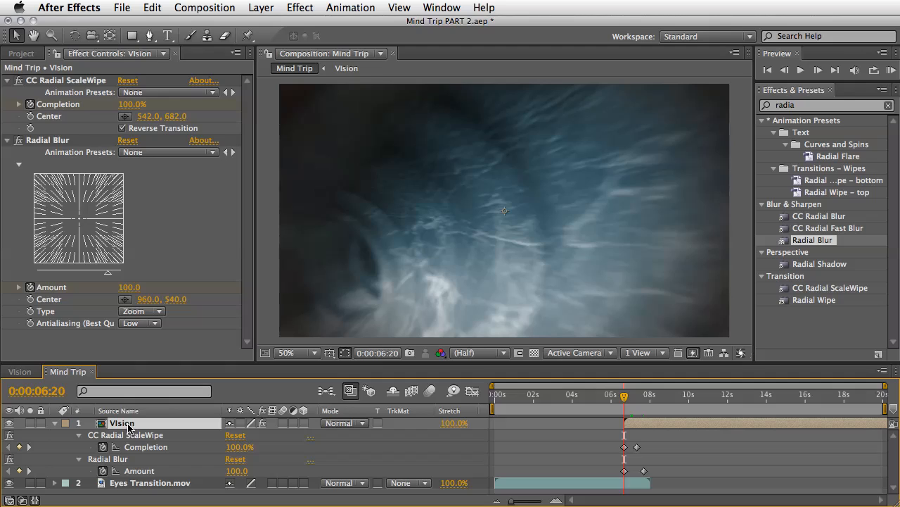
key("s")
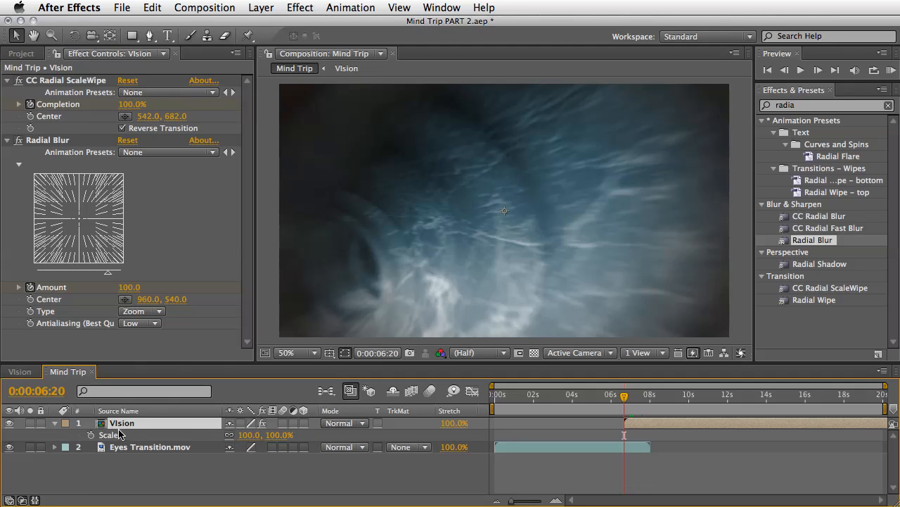
left_click(249, 435)
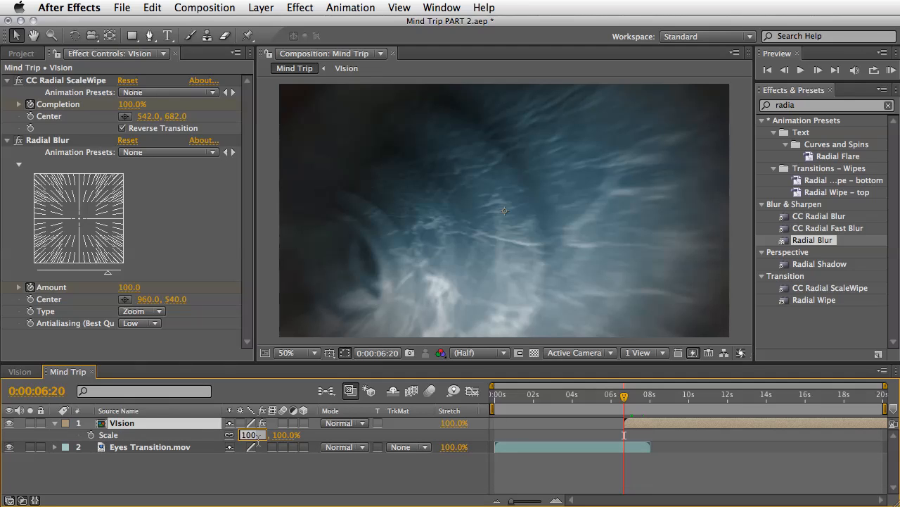
type("150")
key("Return")
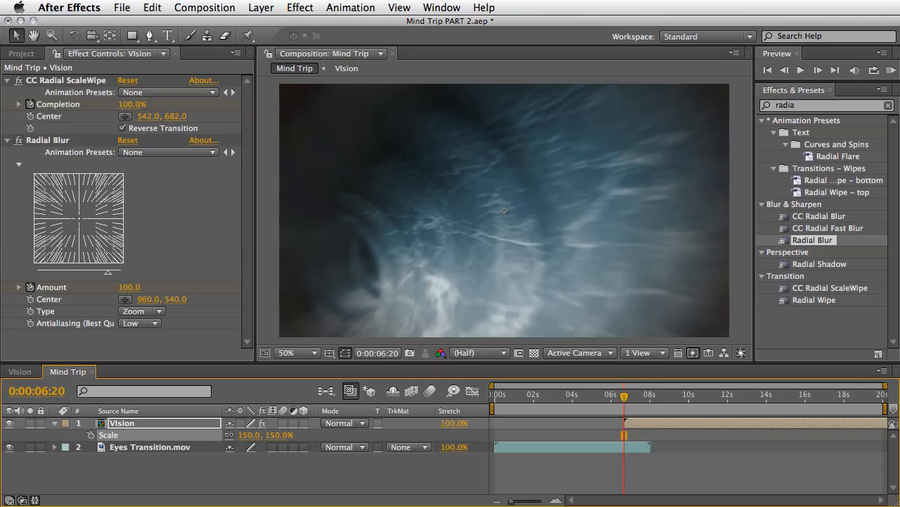
left_click(91, 436)
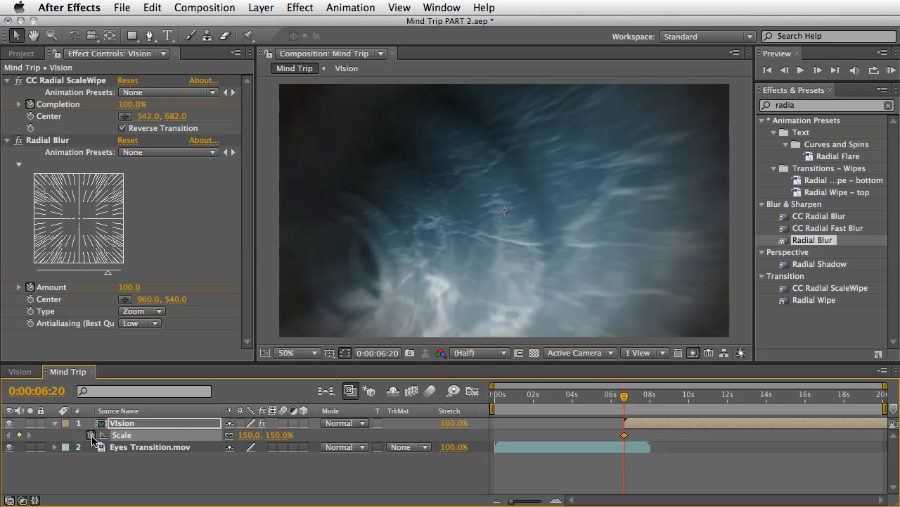
- Move 20 frames forward to 0:00:07:10 and set the VIsion layer's Scale to 67%
left_click(387, 355)
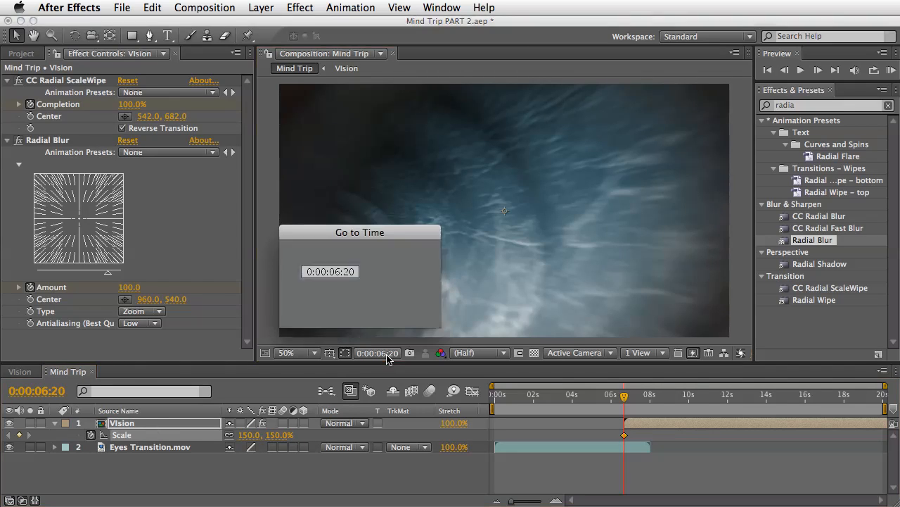
type("+20")
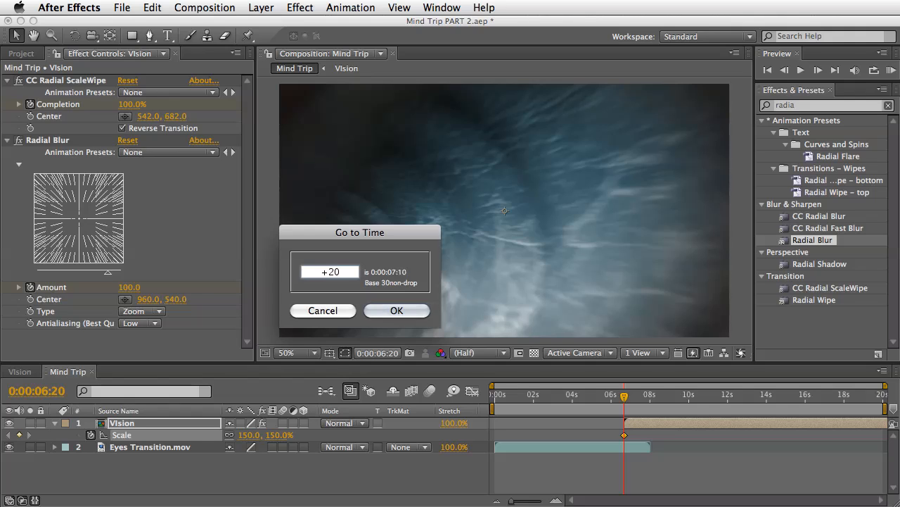
key("Return")
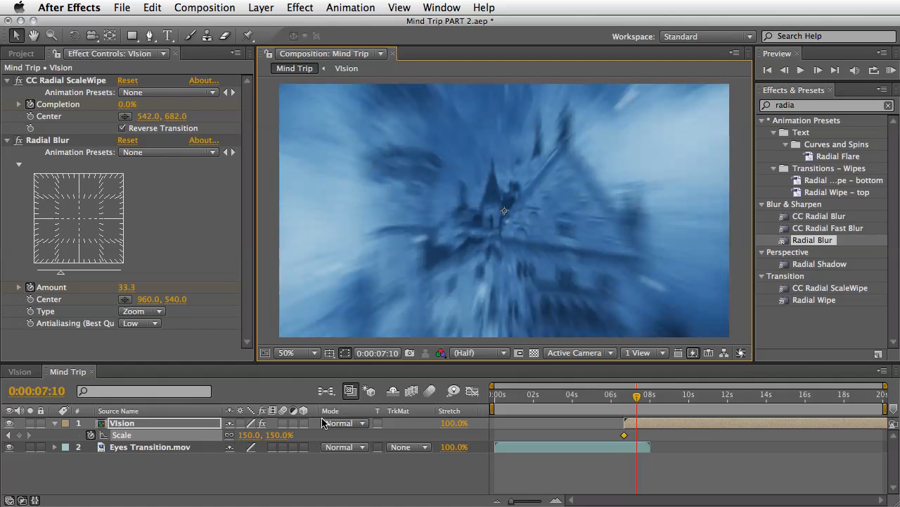
left_click(276, 435)
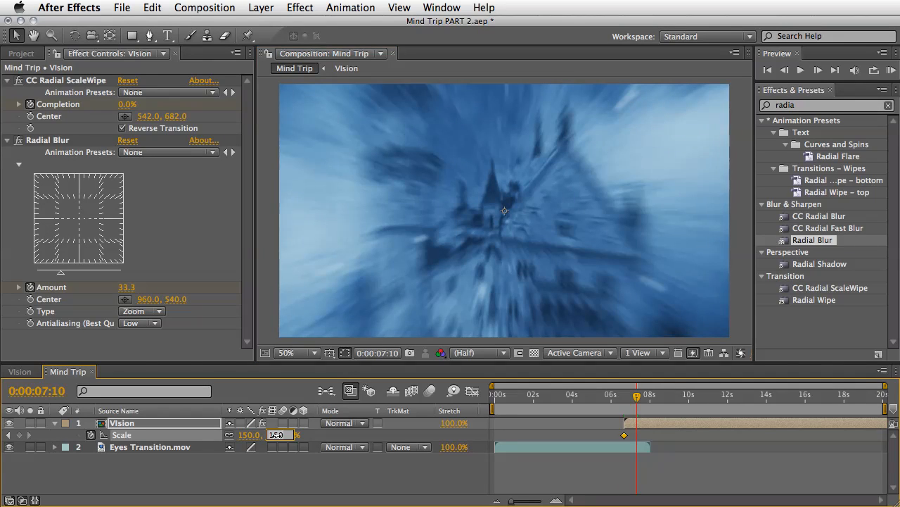
type("67")
key("Return")
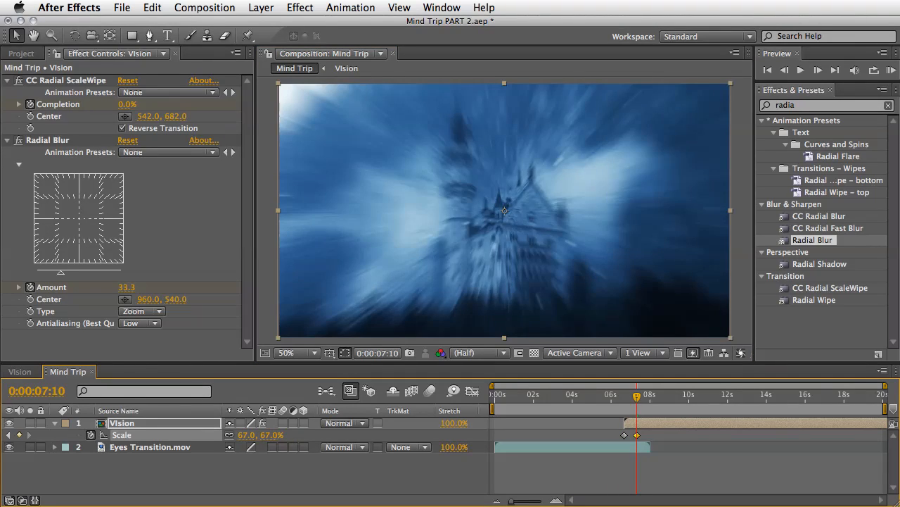
- Apply Easy Ease to all Completion, Amount and Scale keyframes on the VIsion layer
key("u")
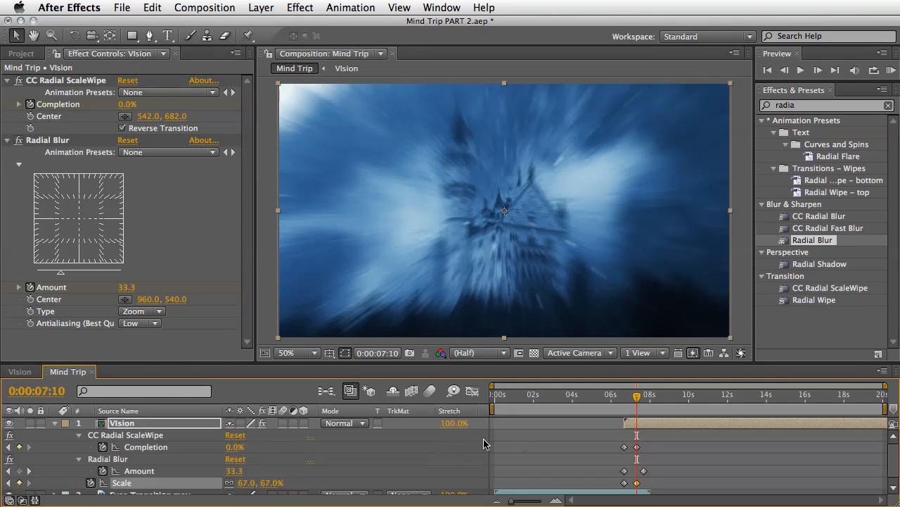
left_click_drag(678, 441, 618, 485)
key("F9")
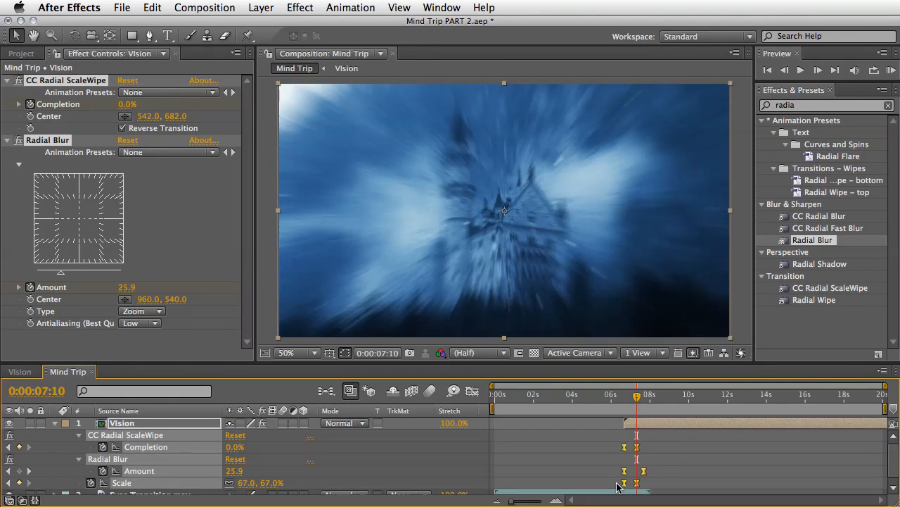
- Play a RAM preview of the eased transition starting from 0:00:05:25
left_click(609, 398)
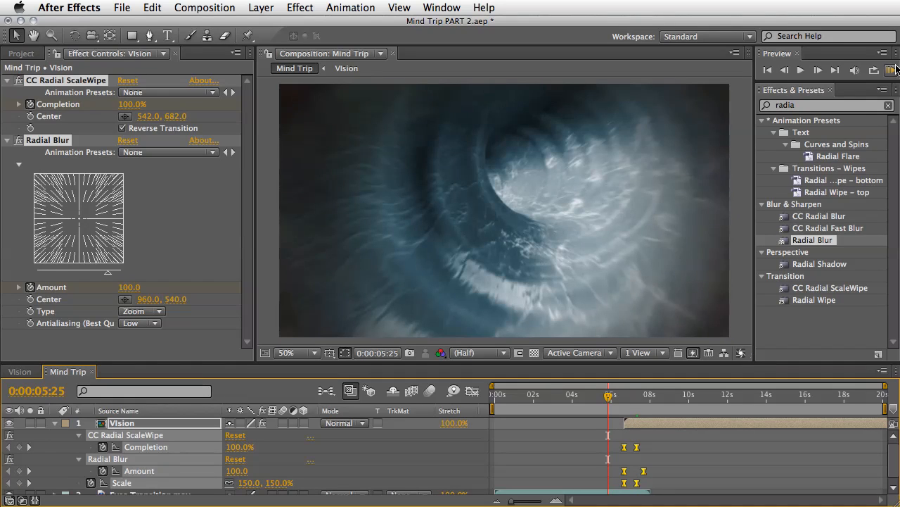
left_click(892, 69)
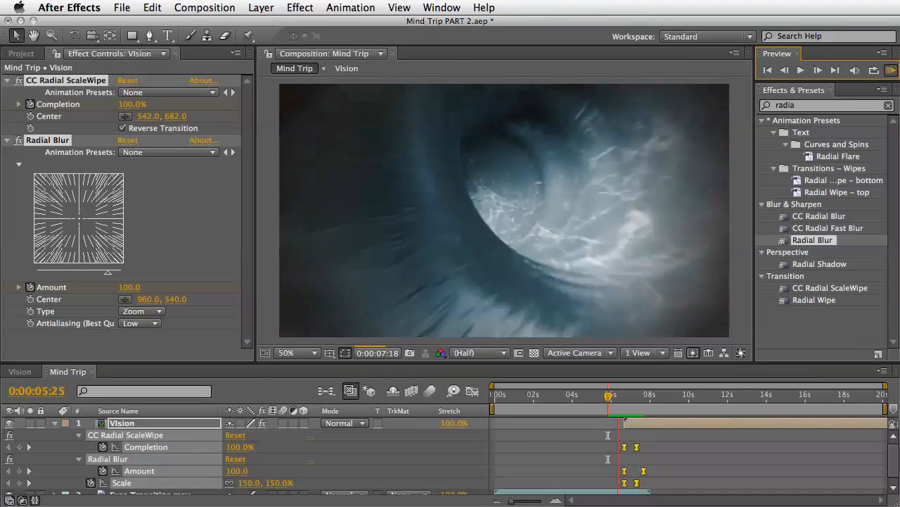
key("space")
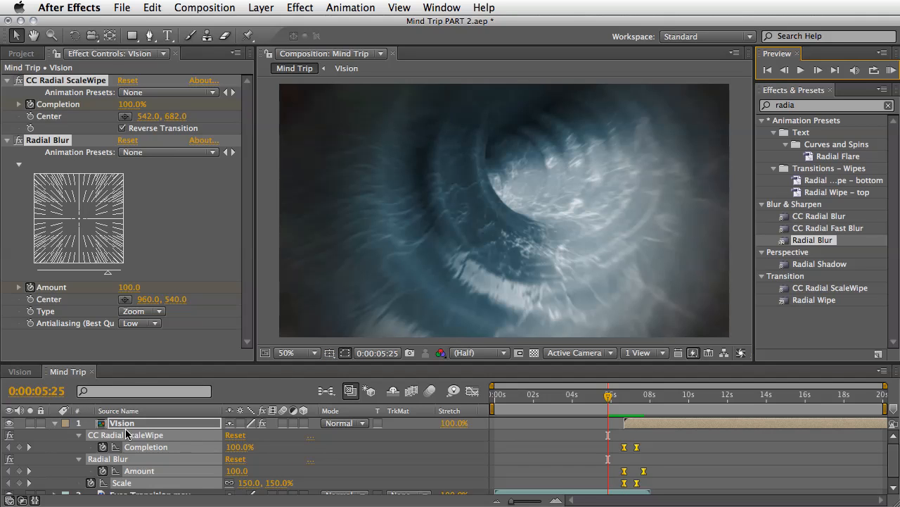
- Add a new adjustment layer above the VIsion layer in Mind Trip and apply the Stylize Glow effect to it
left_click(261, 7)
mouse_move(265, 27)
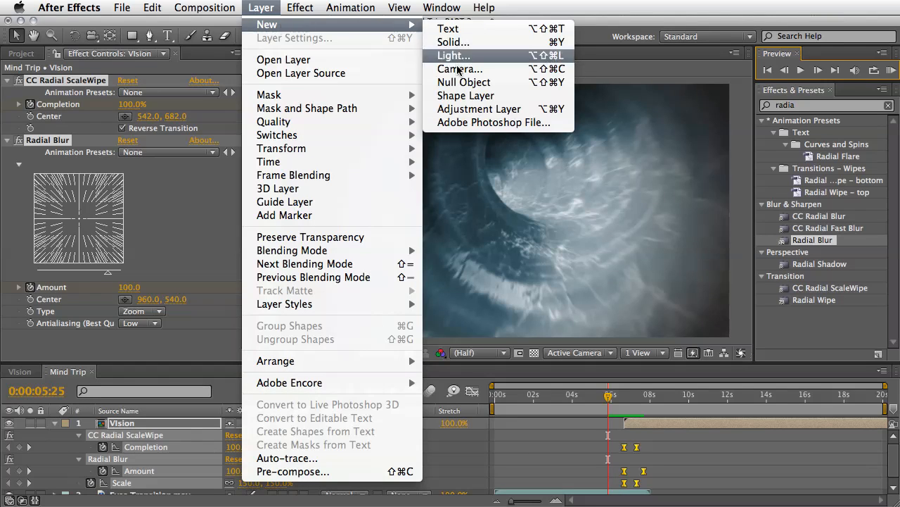
left_click(476, 109)
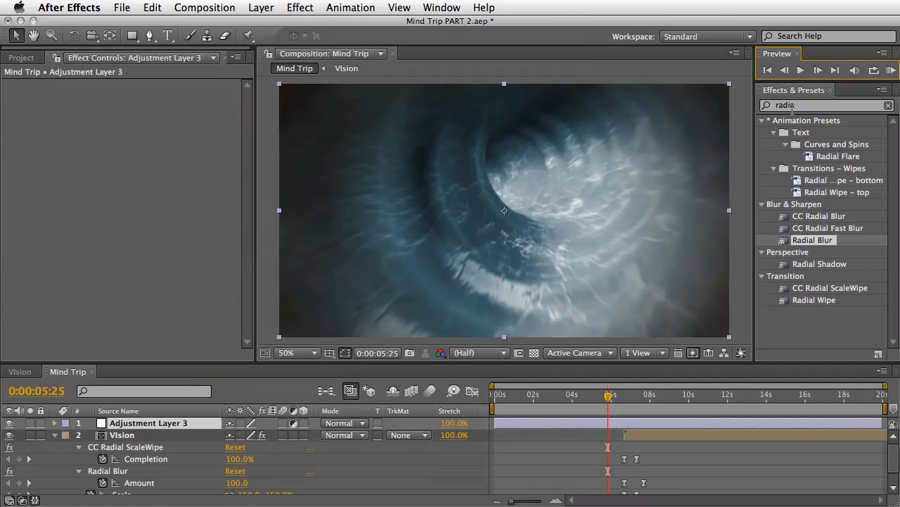
left_click(792, 107)
type("glow")
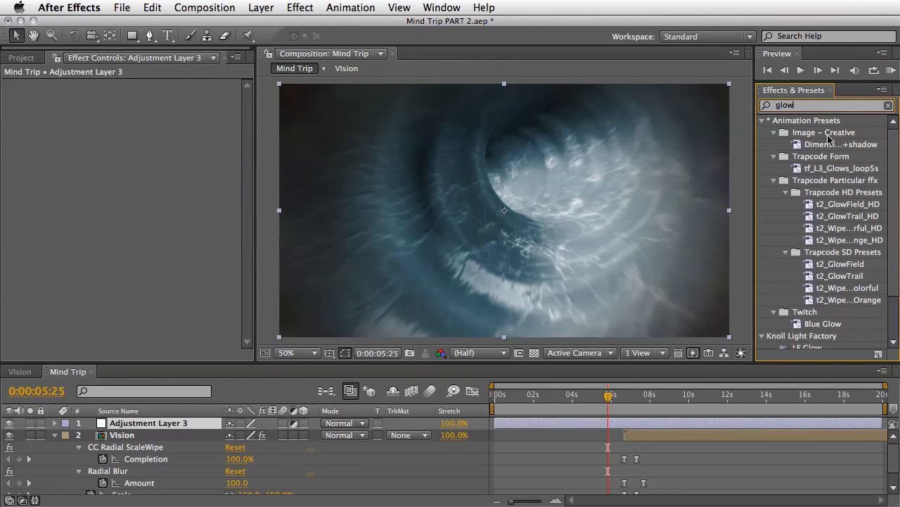
left_click(762, 120)
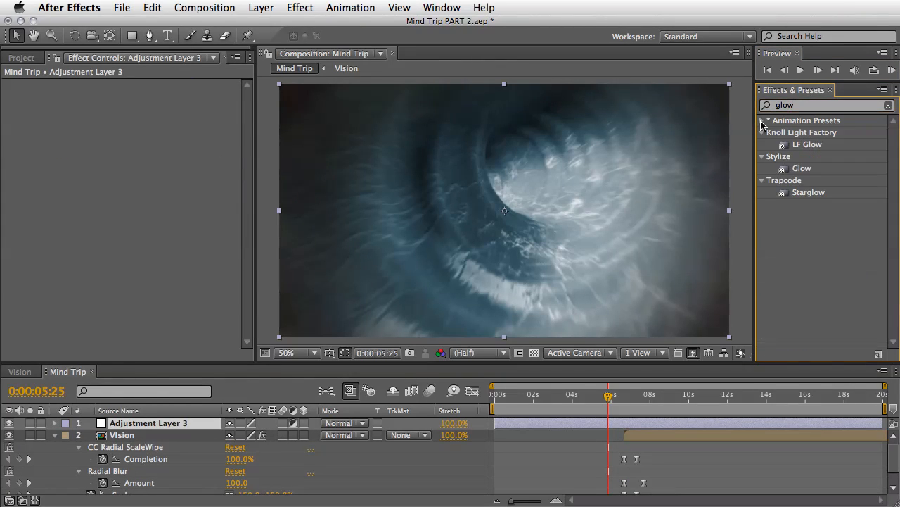
left_click_drag(799, 170, 705, 425)
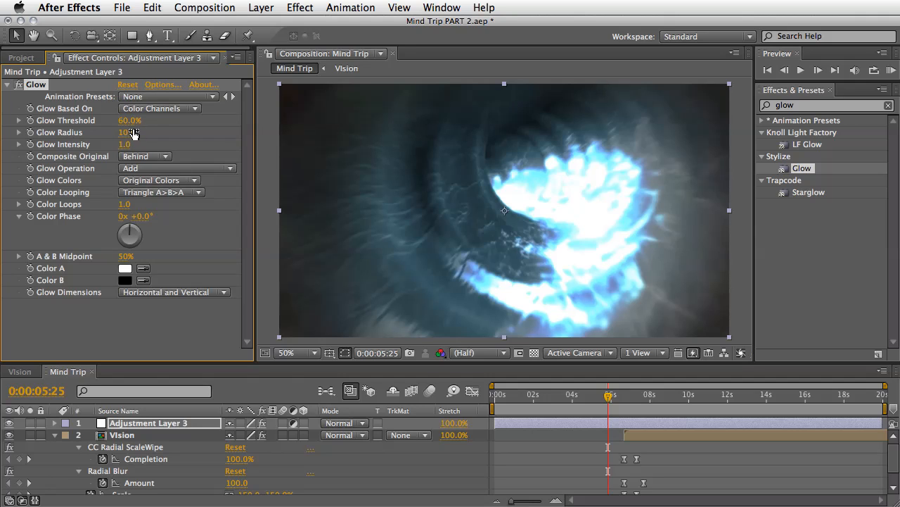
- Set the adjustment layer's Glow Threshold to 75% and Glow Radius to 75, keeping Glow Intensity at 1
left_click_drag(131, 134, 185, 132)
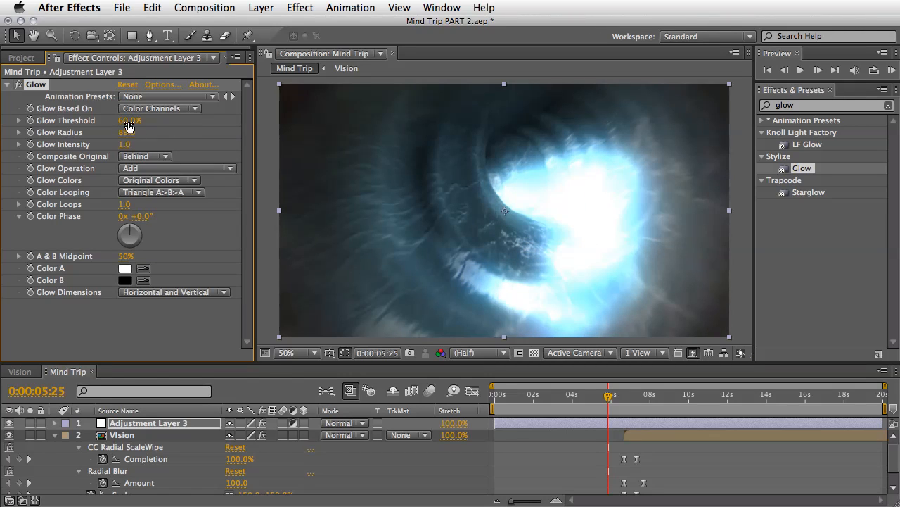
left_click_drag(127, 120, 159, 123)
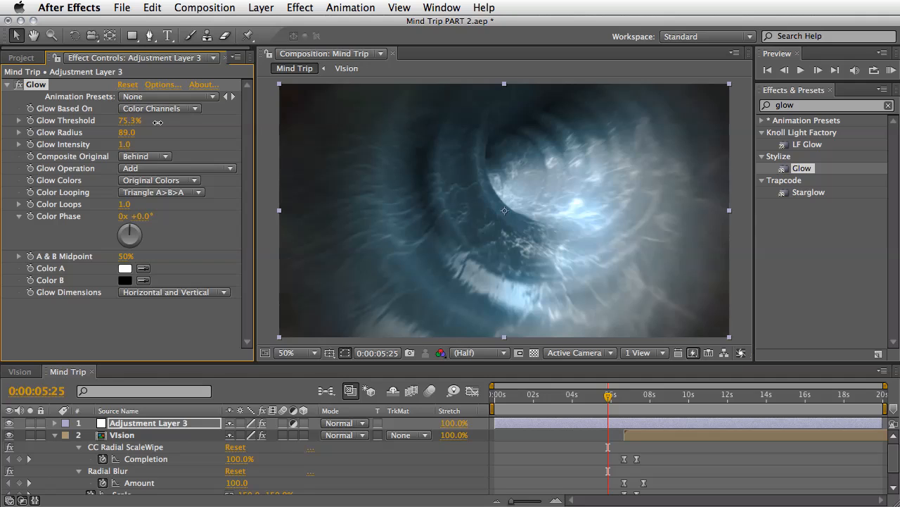
left_click(124, 125)
type("75")
key("Tab")
key("Tab")
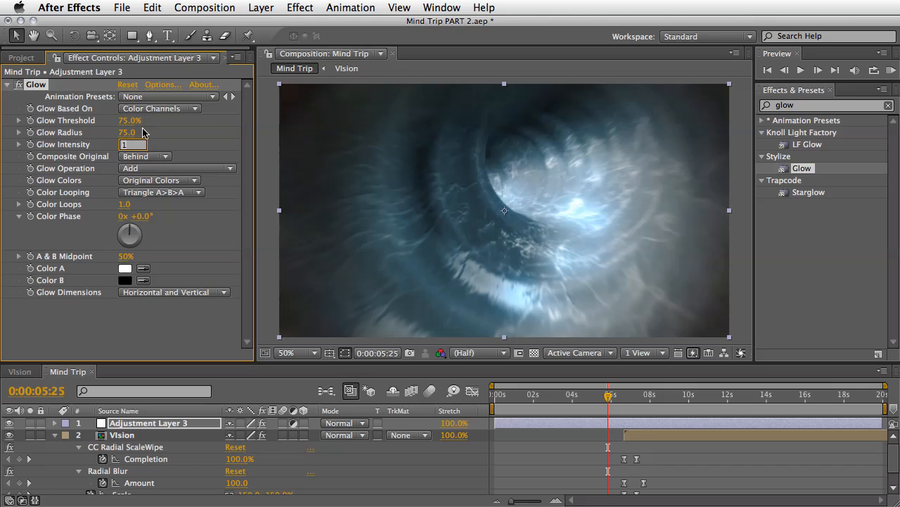
left_click(189, 334)
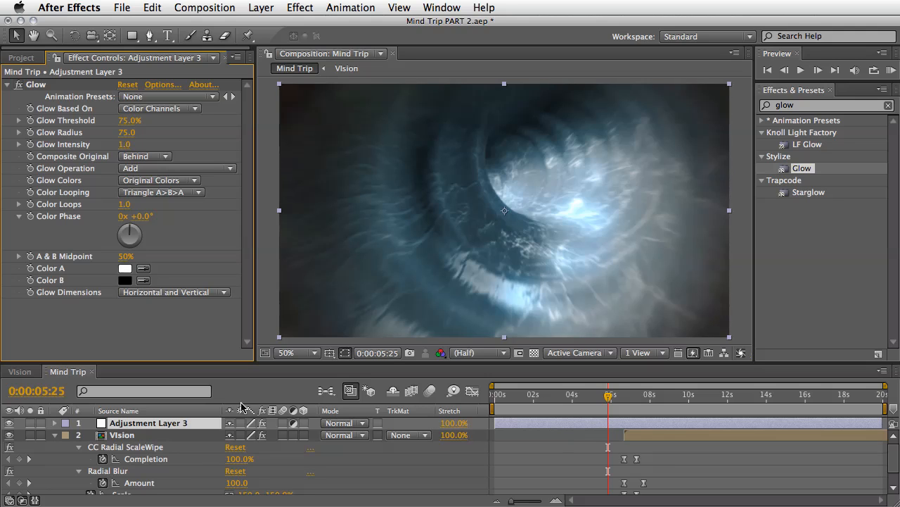
- Go to 0:00:03:00 and start keyframing the Glow Intensity with a value of 0
left_click(387, 353)
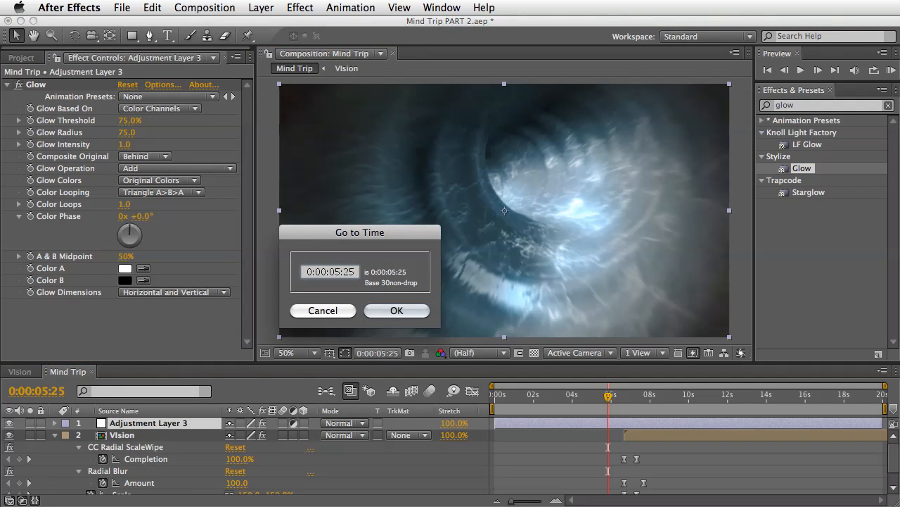
type("3.")
key("Return")
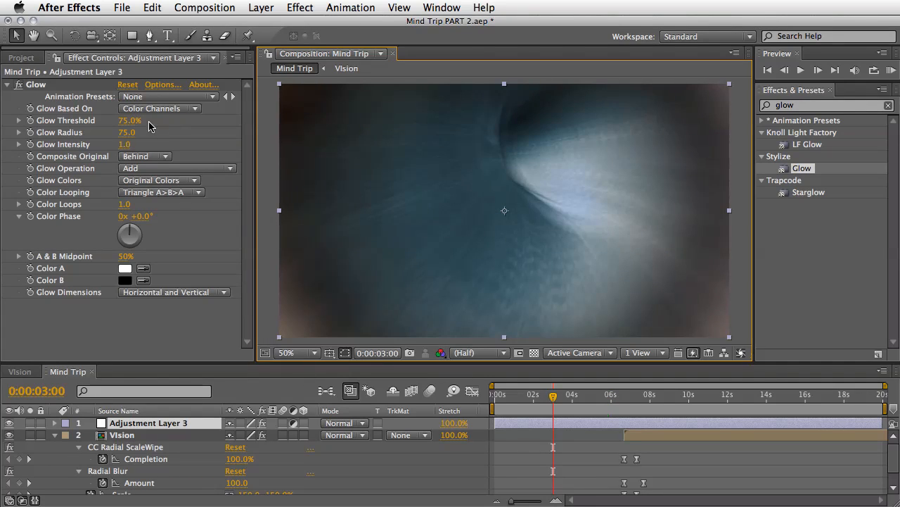
left_click(126, 144)
type("0")
key("Return")
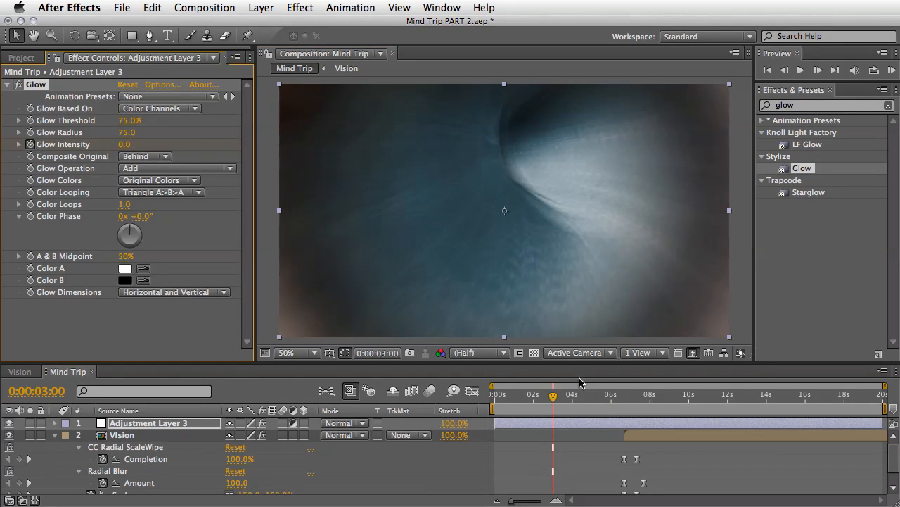
- Set the Glow Intensity to 0.5 at 0:00:06:20 and reveal the adjustment layer's keyframes
left_click(624, 399)
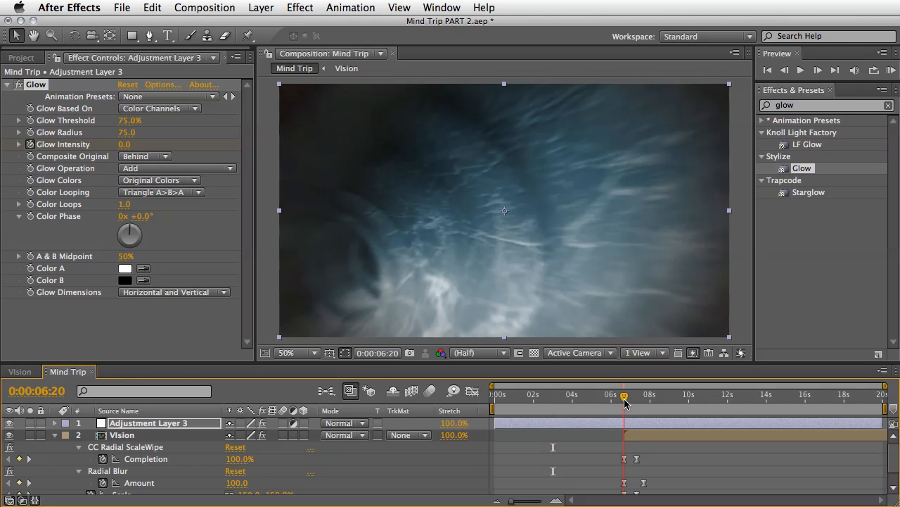
left_click(126, 145)
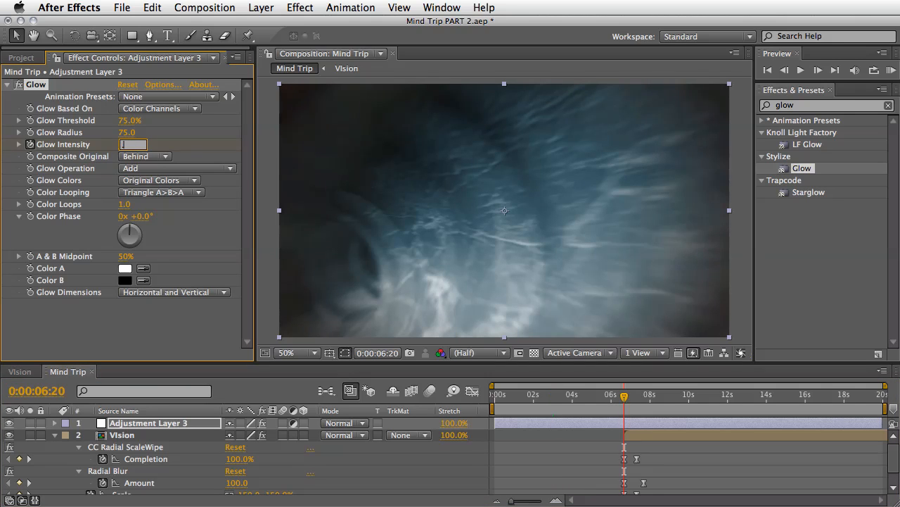
type("0.5")
key("Return")
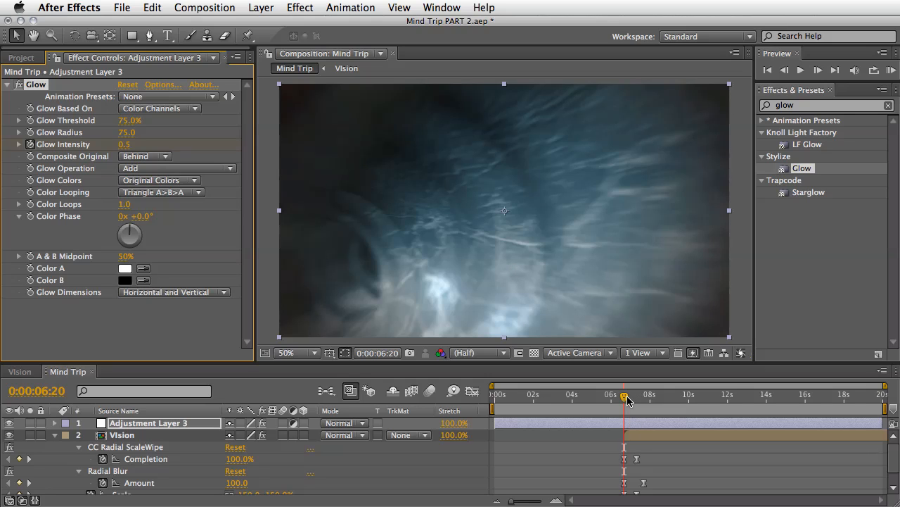
key("u")
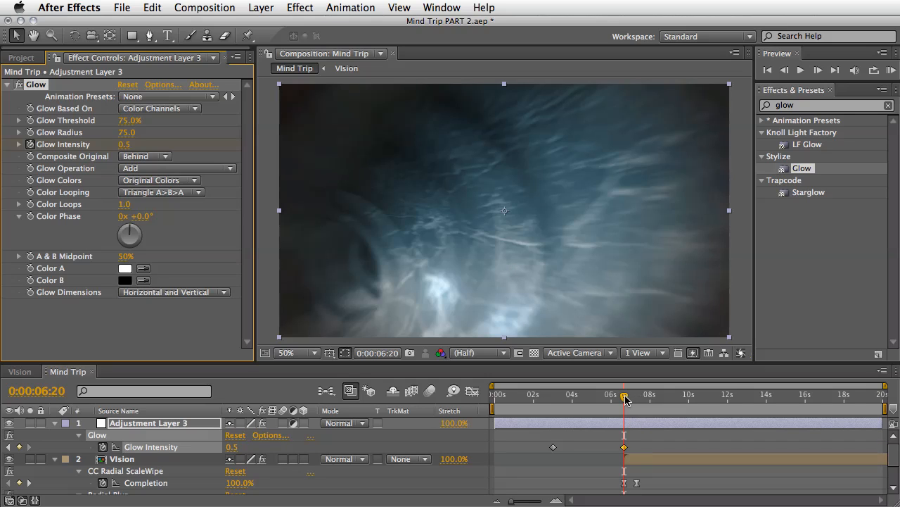
- Set the Glow Intensity back to 0 at 0:00:09:28
left_click(686, 397)
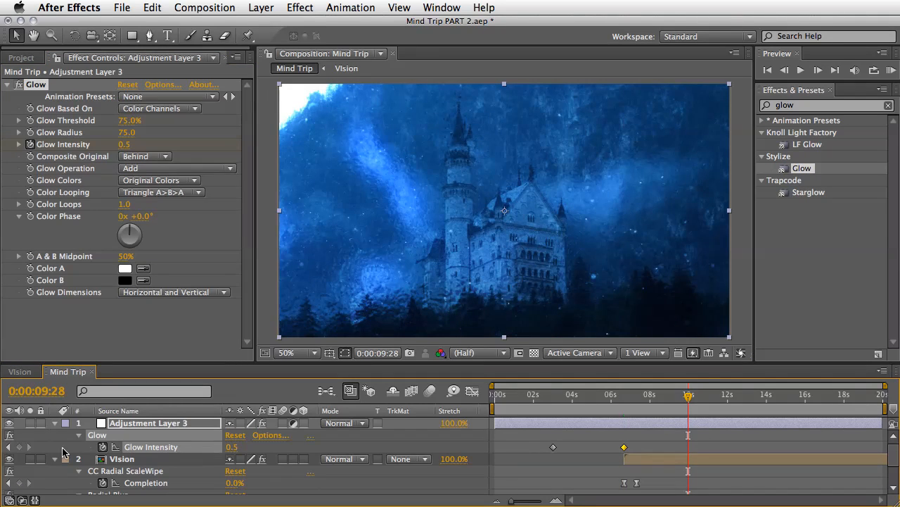
left_click(231, 447)
type("0")
key("Return")
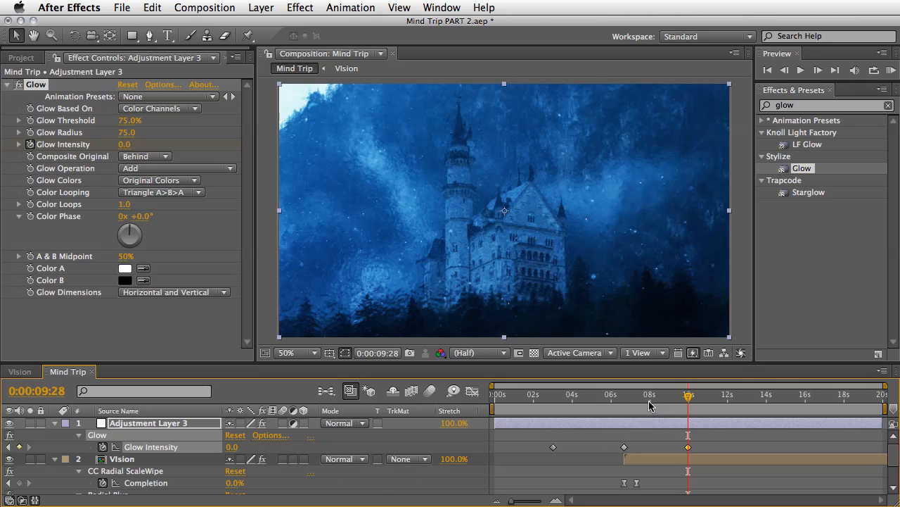
- Keyframe the Glow Threshold at 75% at 0:00:06:00 and at 10% at 0:00:06:20
mouse_move(627, 398)
left_mouse_down()
mouse_move(640, 400)
mouse_move(612, 401)
left_mouse_up()
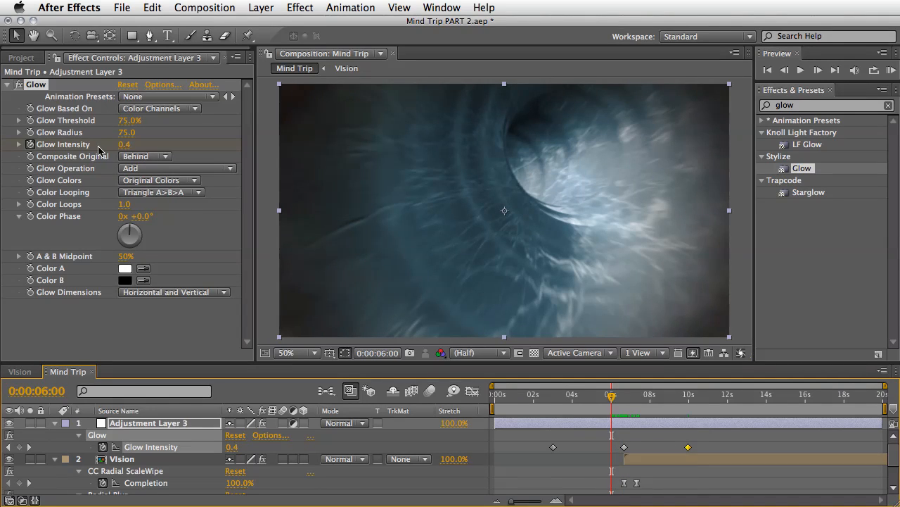
left_click(31, 120)
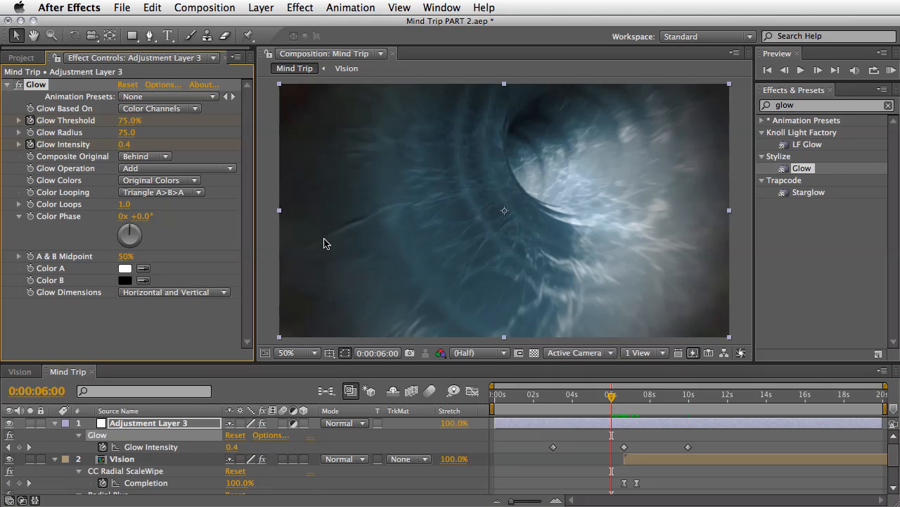
left_click_drag(611, 399, 622, 398)
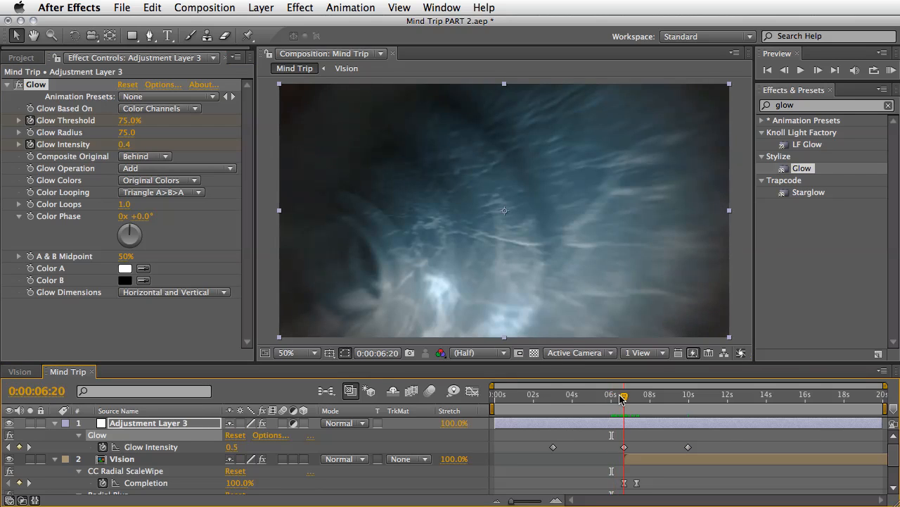
left_click(125, 121)
type("1")
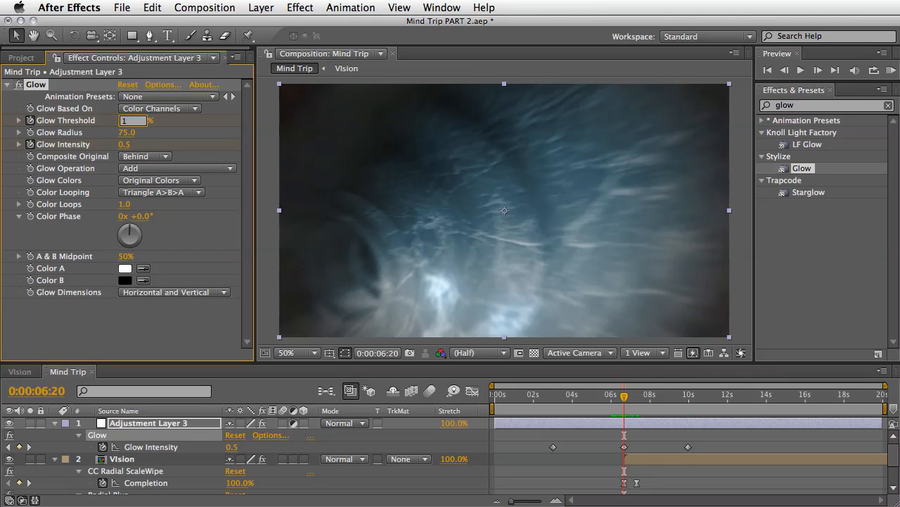
type("0")
key("Return")
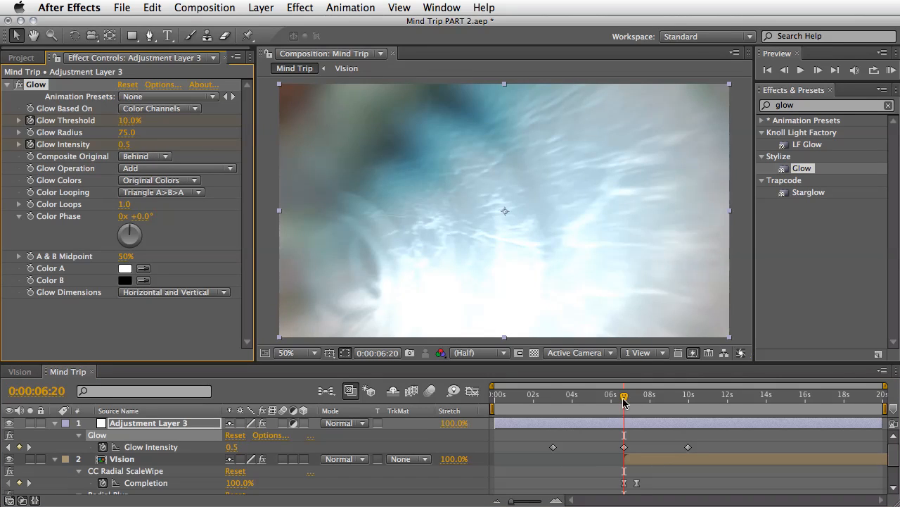
- Set the Glow Threshold to 75% at 0:00:07:15 and shift its first keyframe slightly earlier than 0:00:06:00
left_click_drag(623, 400, 642, 399)
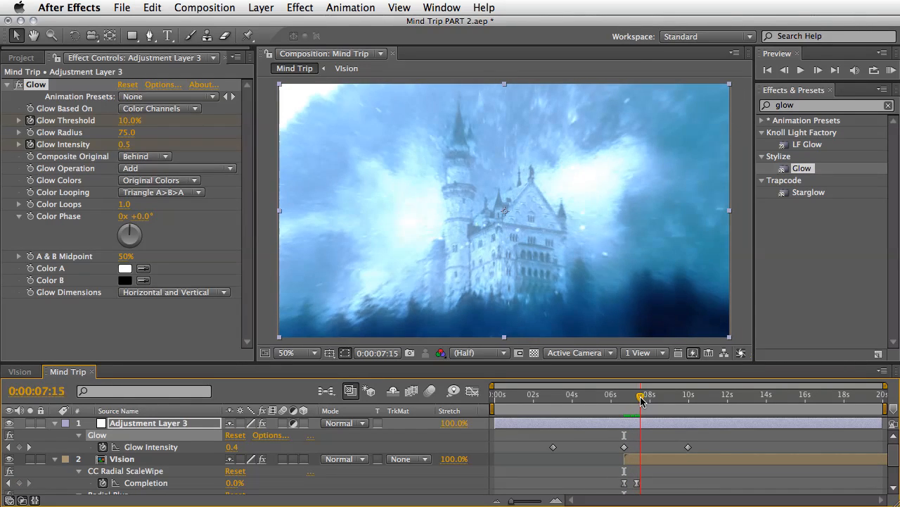
left_click(124, 120)
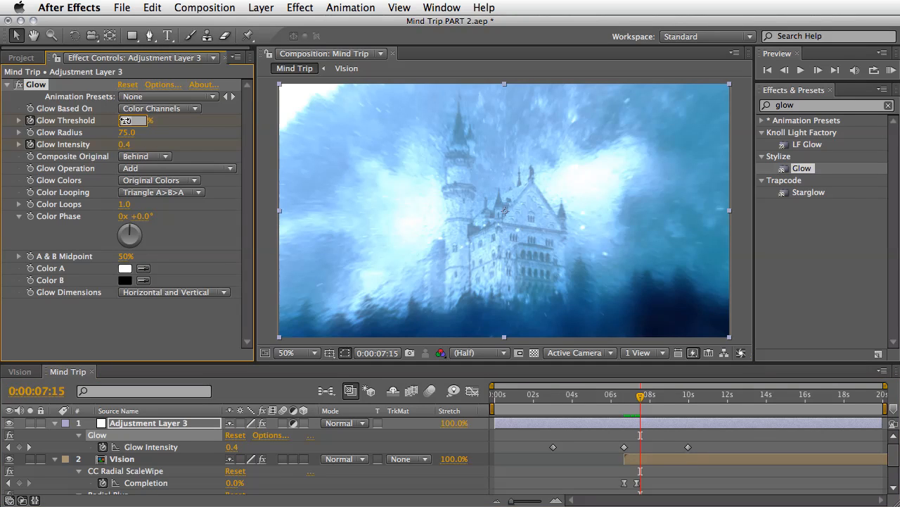
key("Return")
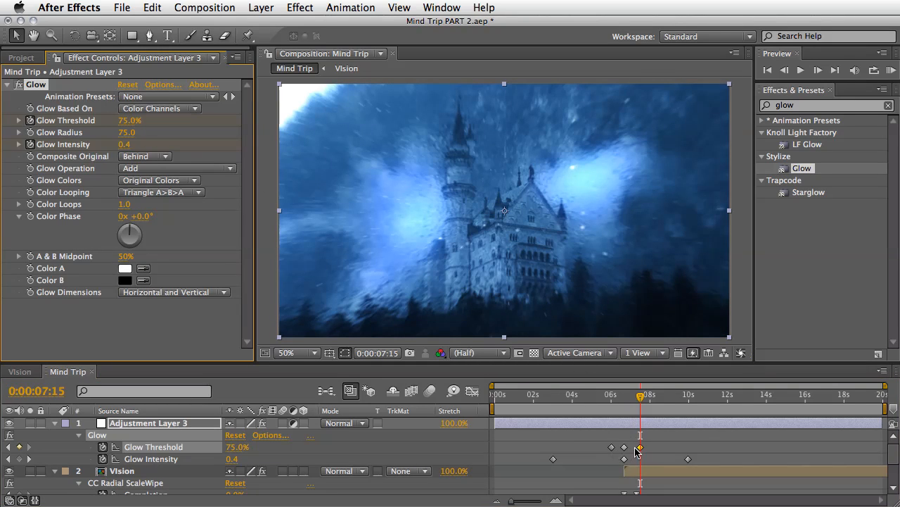
left_click(611, 447)
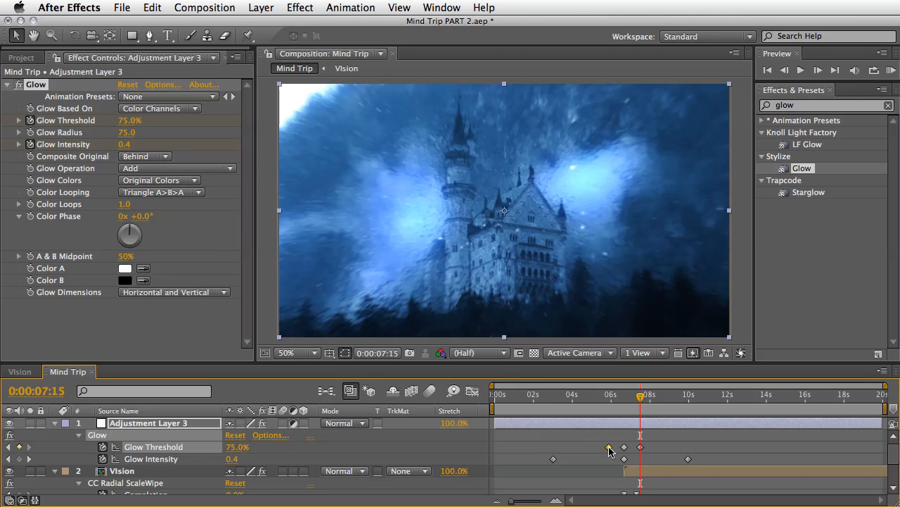
- Play a RAM preview of the glowing transition starting from 0:00:05:07
mouse_move(601, 401)
left_mouse_down()
mouse_move(645, 403)
mouse_move(597, 403)
left_mouse_up()
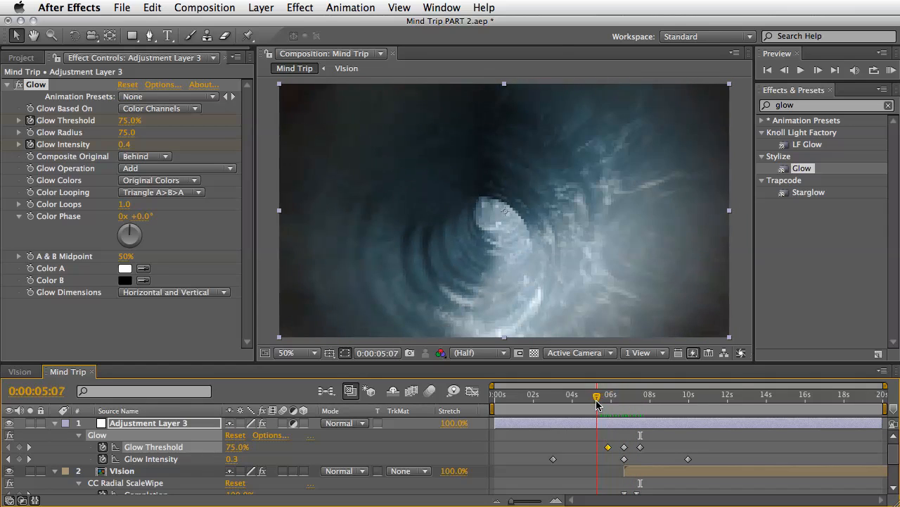
key("KP_0")
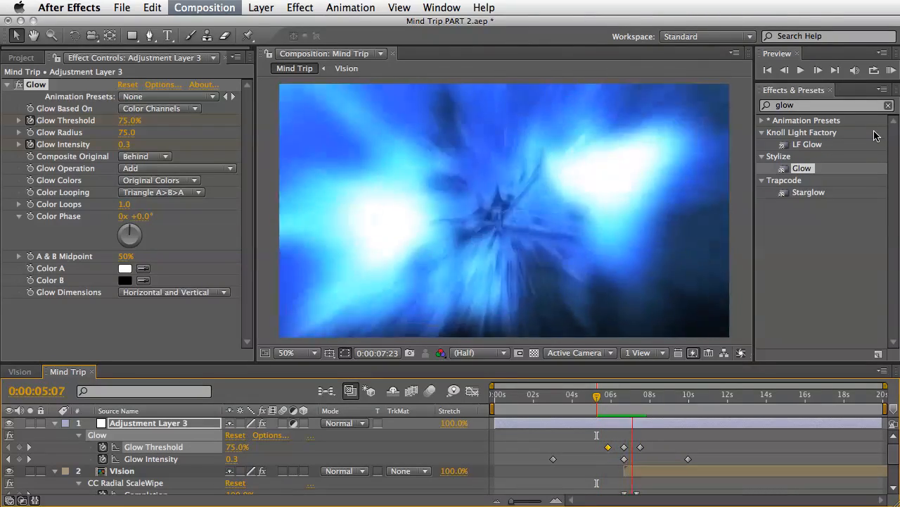
key("space")
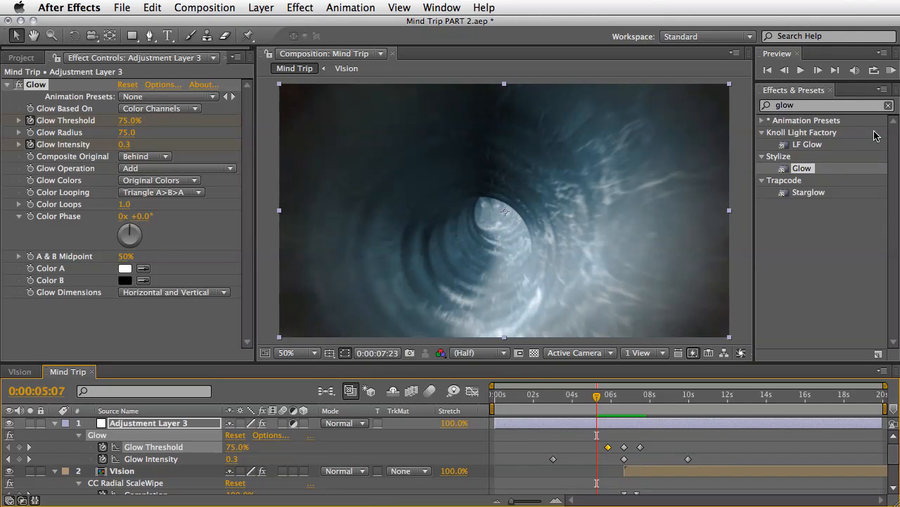
- Collapse the properties of the adjustment layer and the VIsion layer, show the project items and save the project
left_click(55, 423)
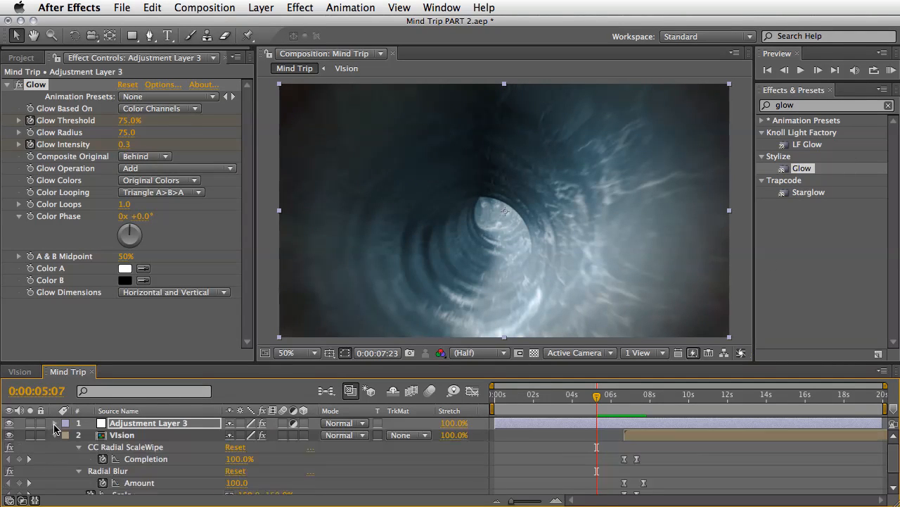
left_click(55, 434)
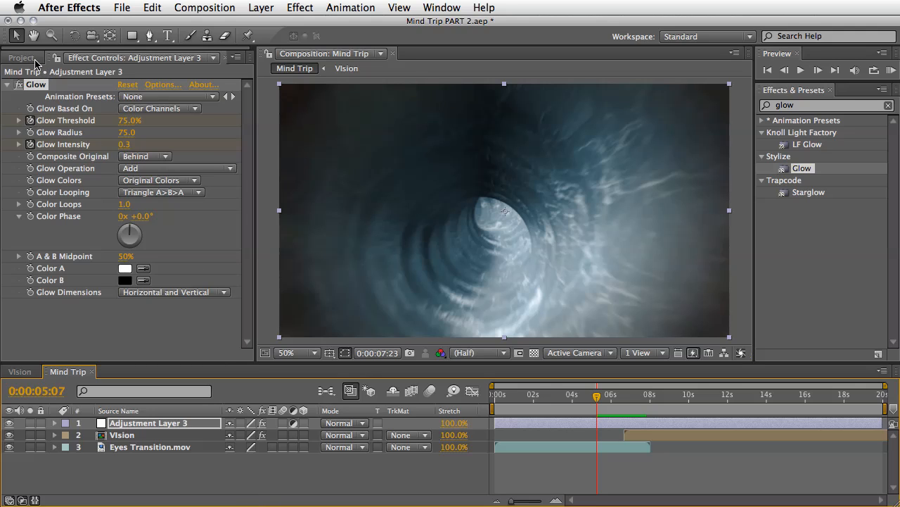
left_click(21, 58)
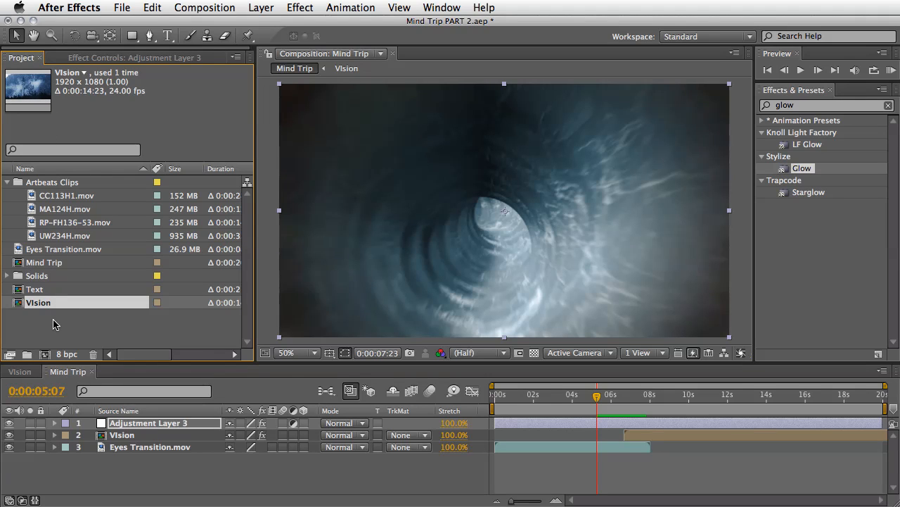
key("super+s")
- Open the CC113H1.mov clip from the Artbeats Clips folder in the footage viewer
left_click(31, 196)
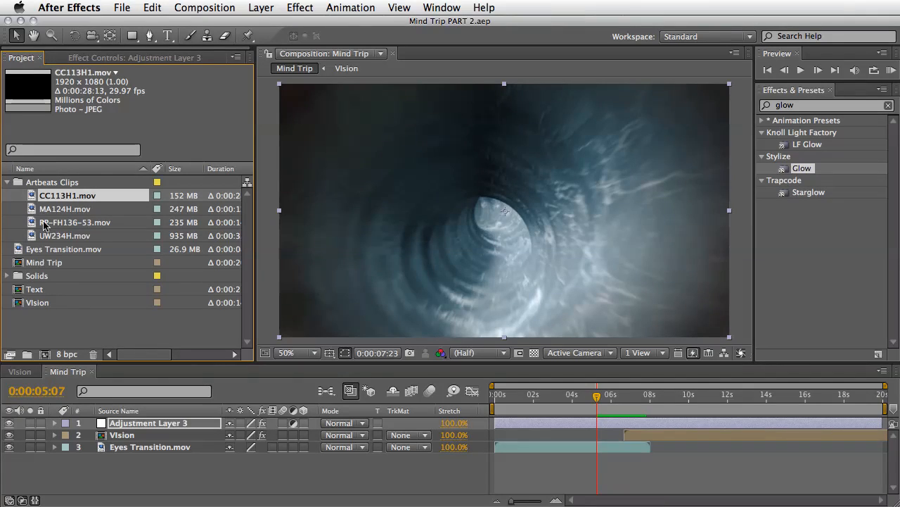
double_click(34, 195)
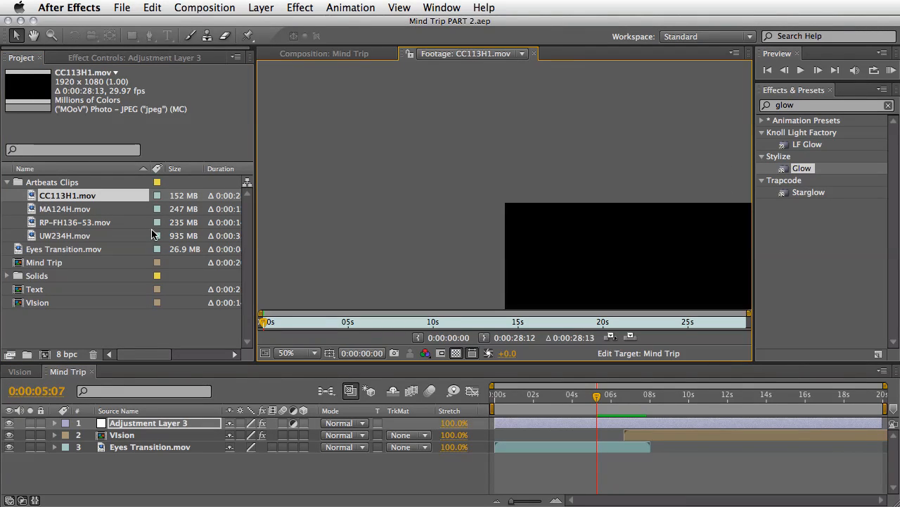
- Trim CC113H1.mov to start at 0:00:21:06 and overlay it into the Mind Trip composition, shifting its layer to begin at 0:00:06:20
left_click(311, 353)
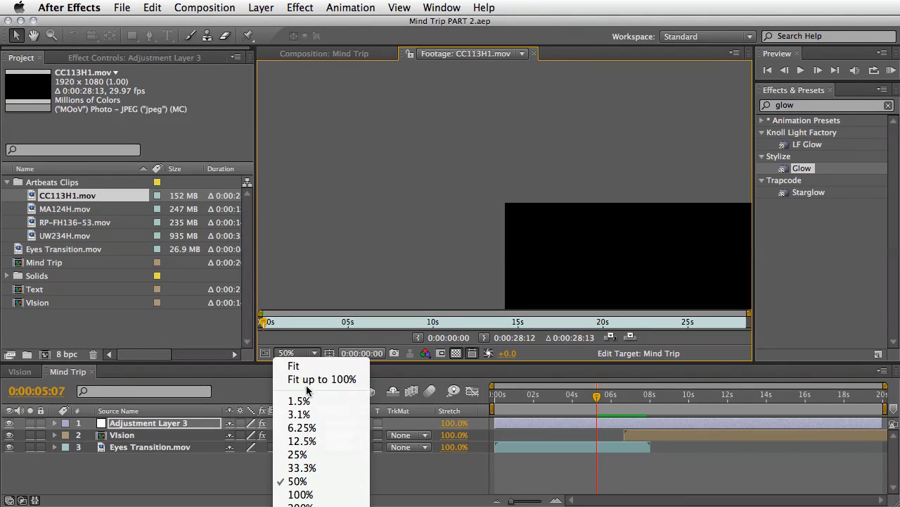
left_click(307, 384)
left_click_drag(284, 328, 627, 331)
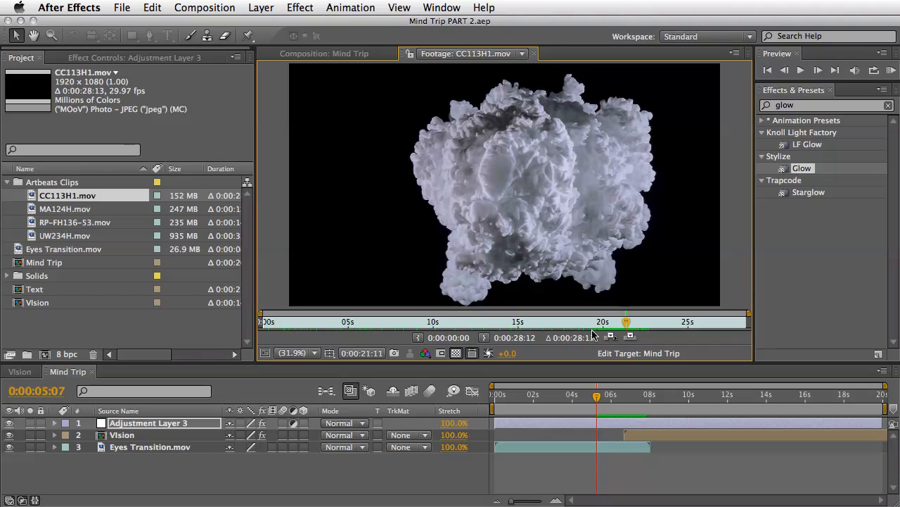
left_click(419, 337)
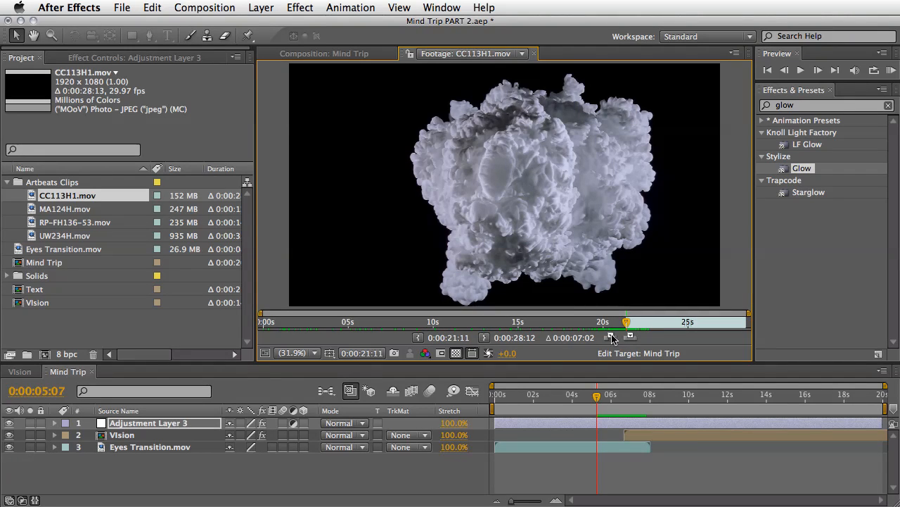
mouse_move(633, 325)
left_mouse_down()
mouse_move(719, 325)
mouse_move(624, 325)
left_mouse_up()
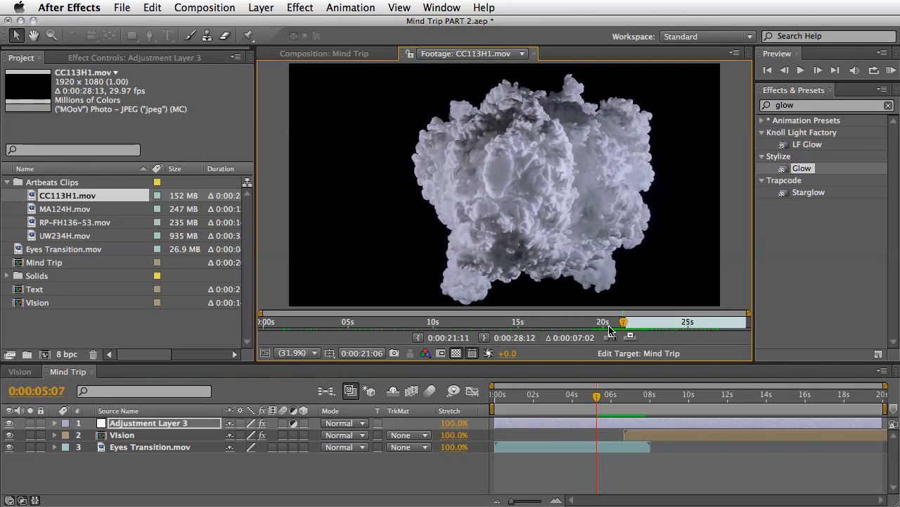
left_click(417, 338)
left_click(630, 336)
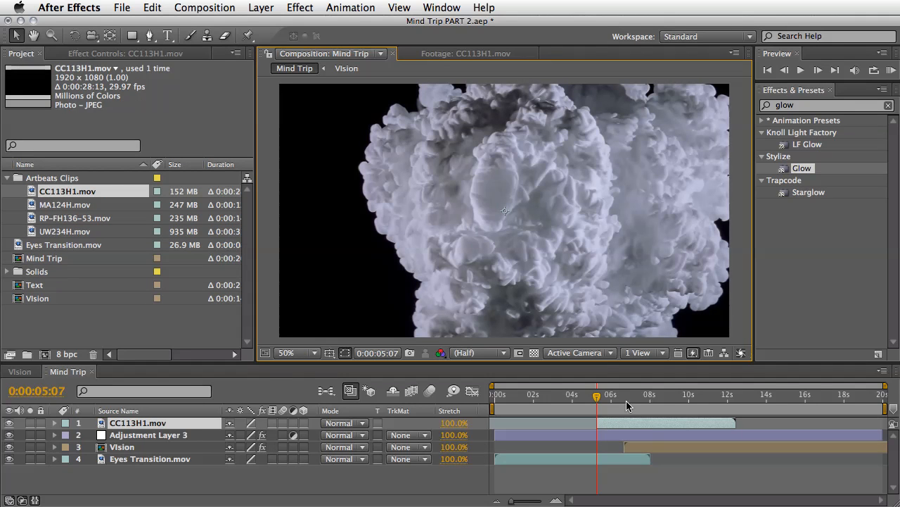
left_click(620, 400)
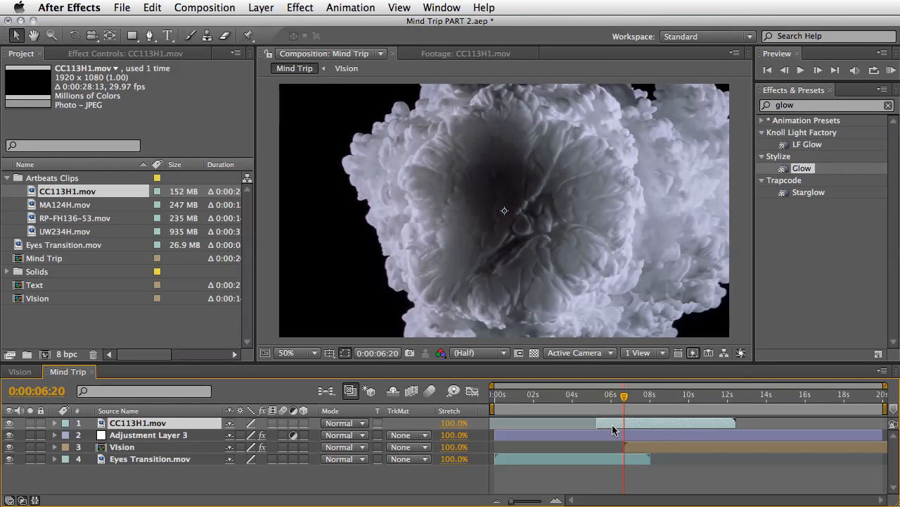
left_click_drag(613, 430, 640, 432)
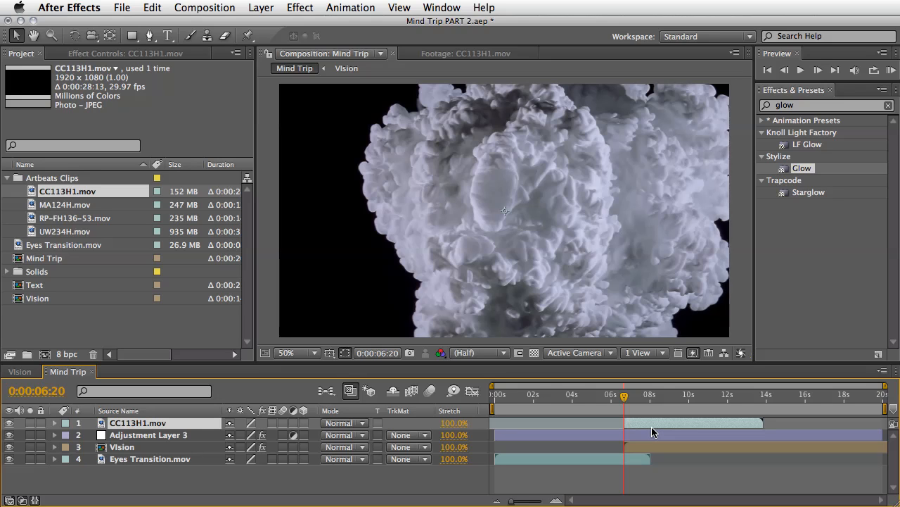
- Time-stretch the CC113H1.mov layer to 30% and set its blending mode to Screen
left_click(456, 424)
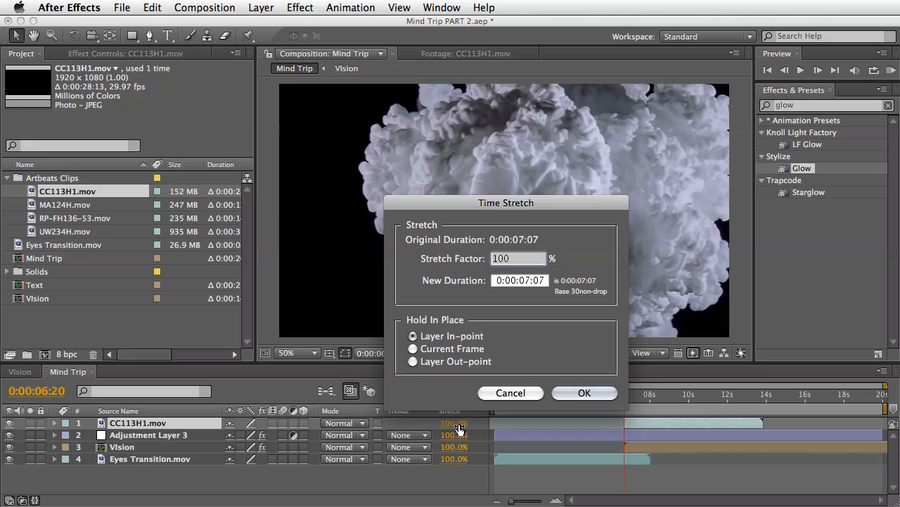
type("30")
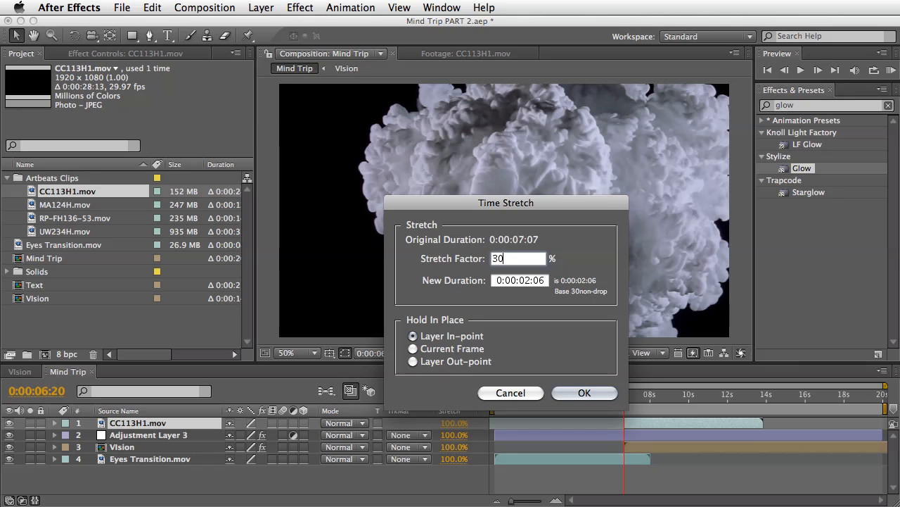
left_click(584, 393)
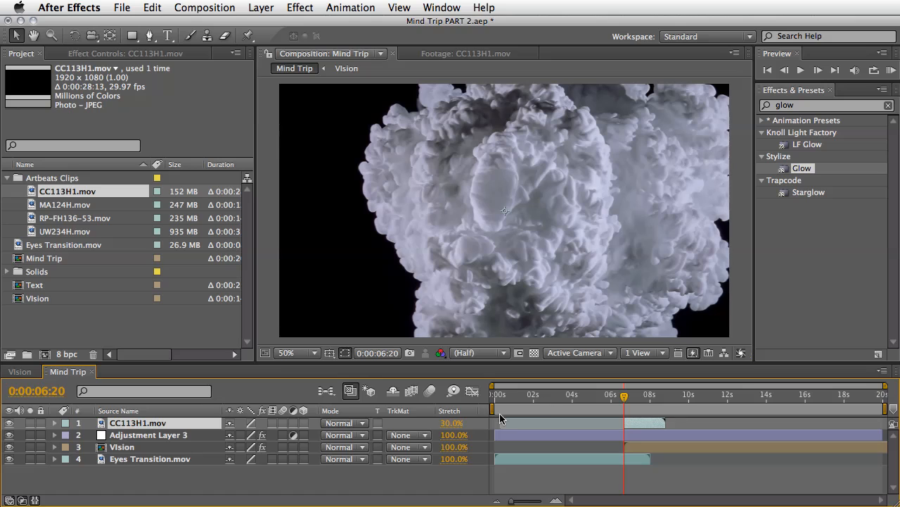
left_click(355, 424)
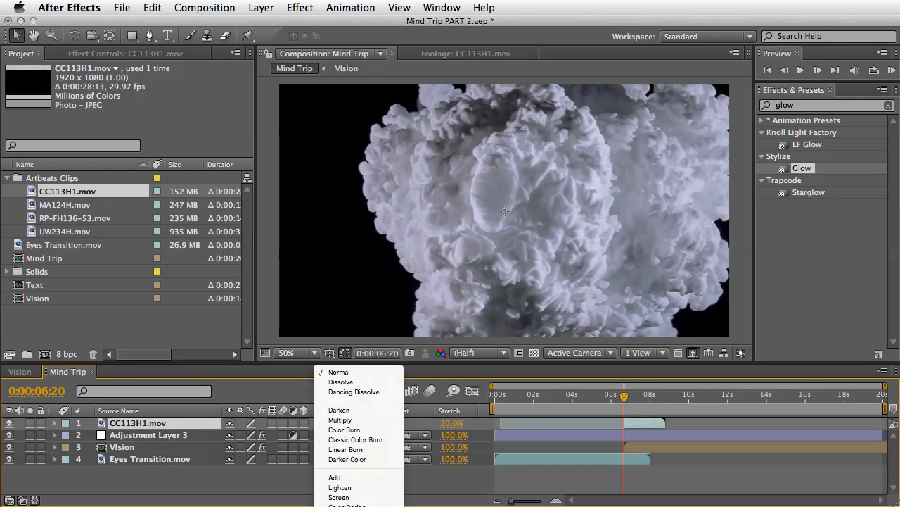
left_click(369, 438)
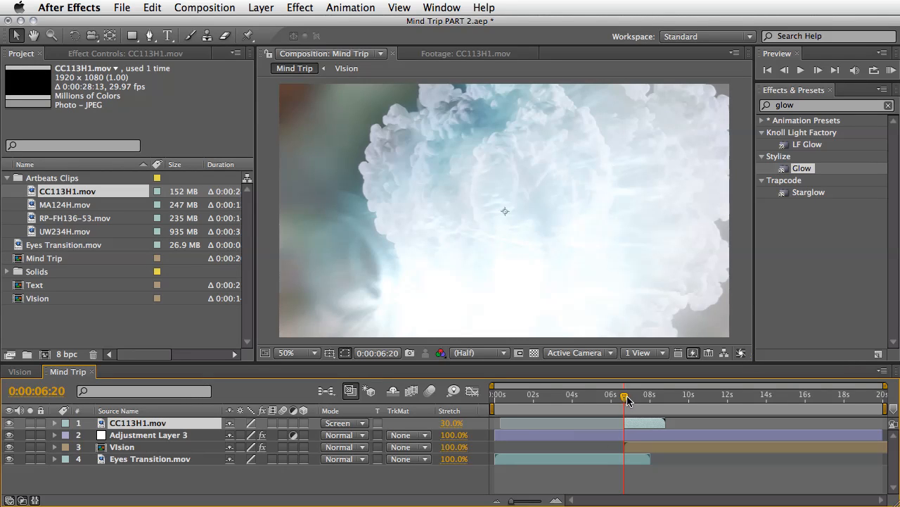
- At 0:00:07:02, draw a circular mask on the CC113H1.mov layer, centred on the frame and large enough to enclose it
mouse_move(625, 397)
left_mouse_down()
mouse_move(646, 396)
mouse_move(632, 400)
left_mouse_up()
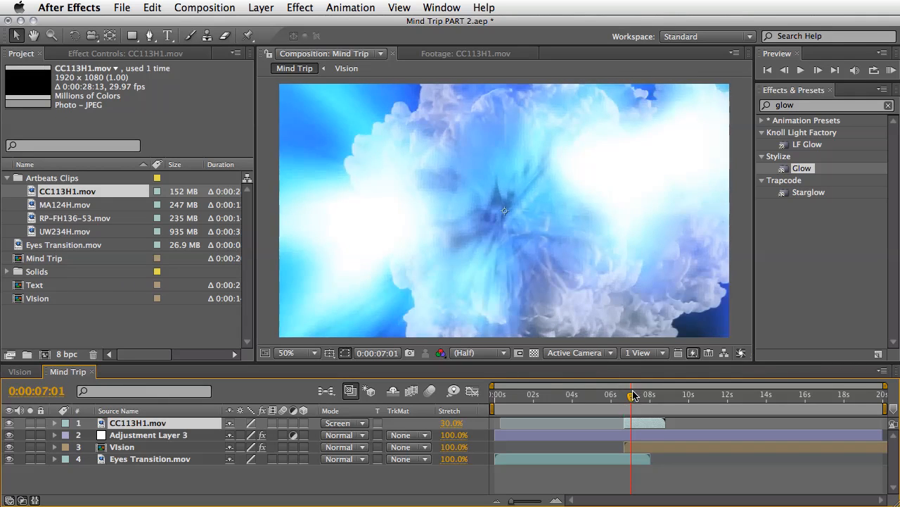
left_click(632, 396)
left_click_drag(133, 37, 180, 67)
left_click_drag(504, 211, 766, 11)
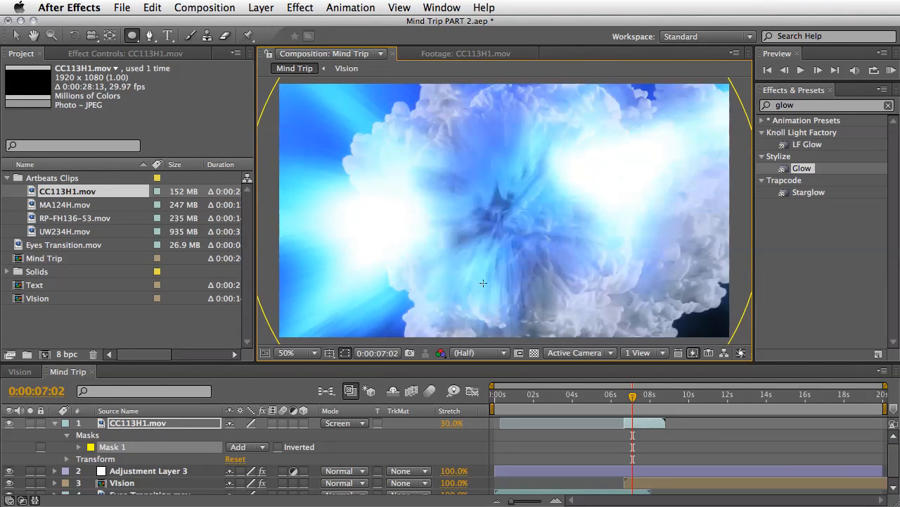
- Keyframe the Mask Path of Mask 1 at 0:00:07:02 and set its Mask Feather to 100 pixels
left_click(79, 446)
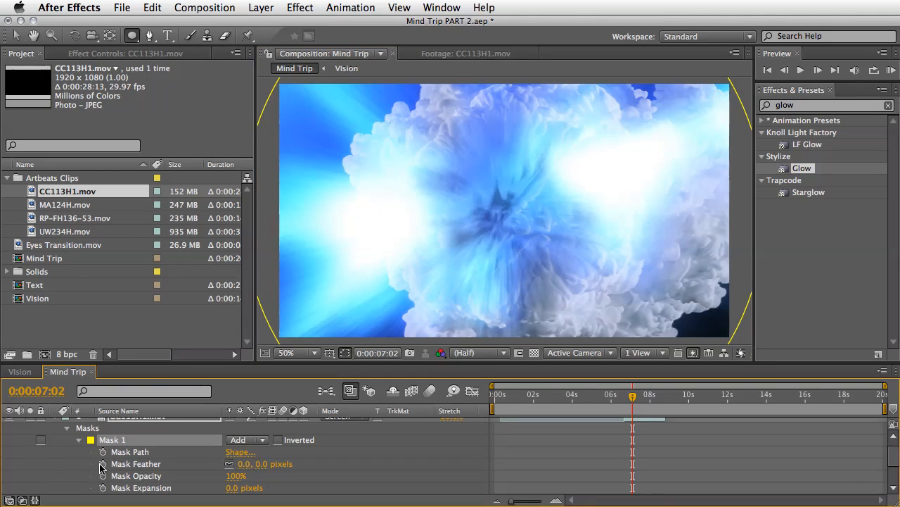
left_click(103, 452)
type("1")
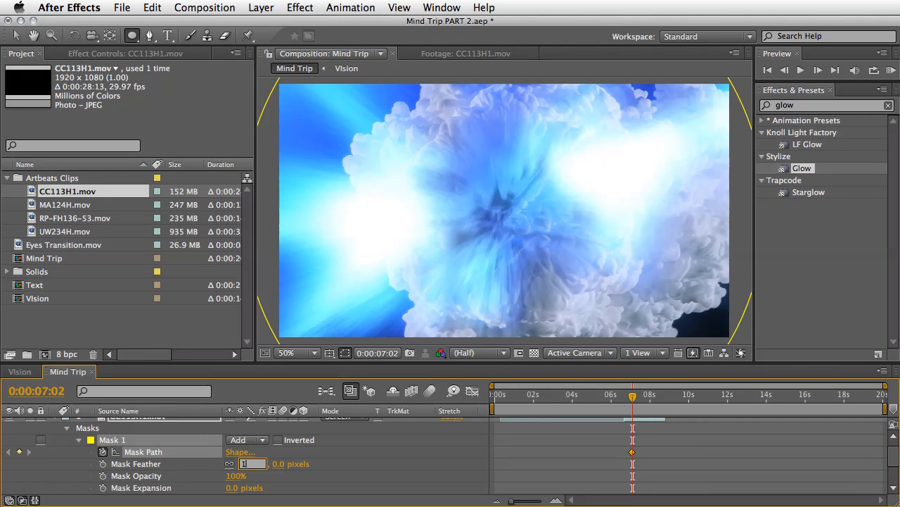
type("00")
key("Return")
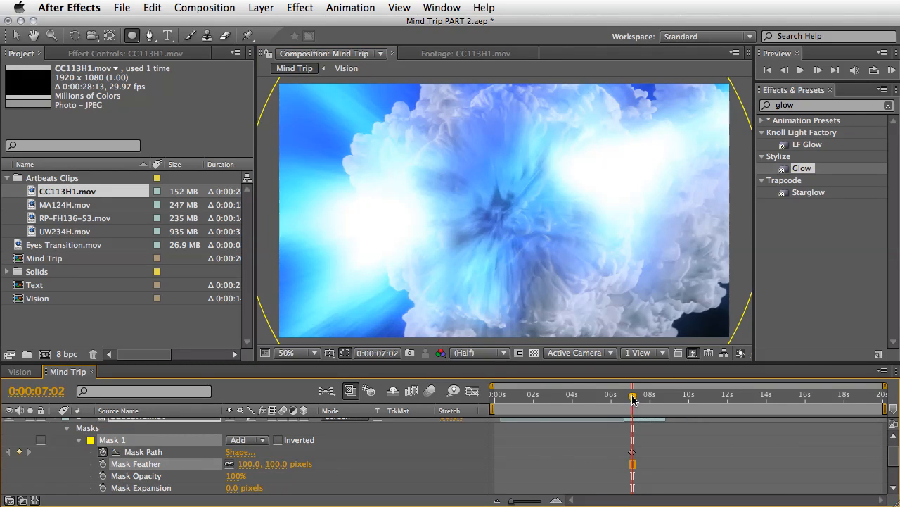
- At 0:00:06:21, shrink the circular mask to a tiny point at the centre of the frame
left_click_drag(633, 399, 624, 398)
key("comma")
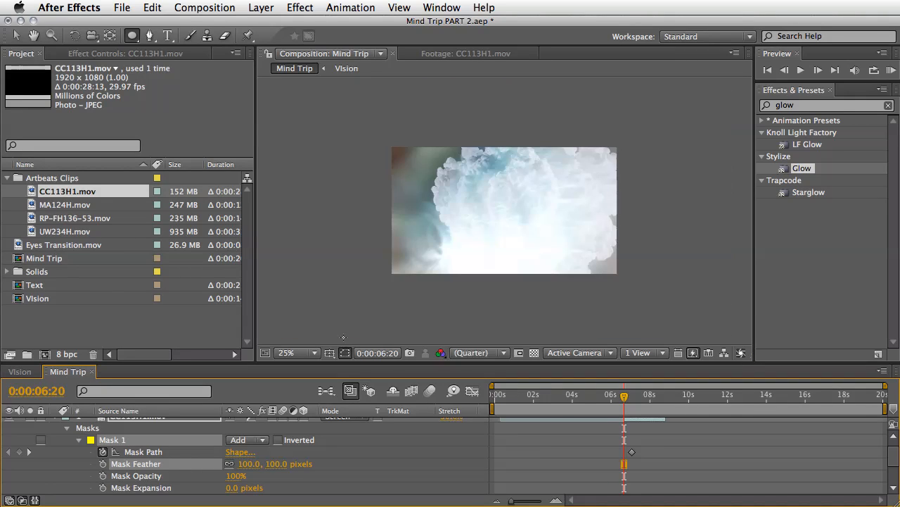
key("v")
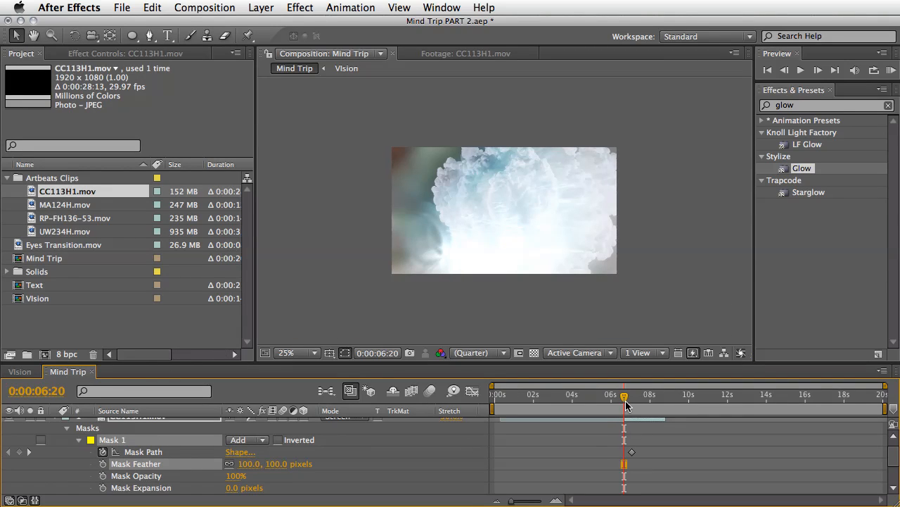
left_click_drag(626, 401, 626, 401)
double_click(505, 84)
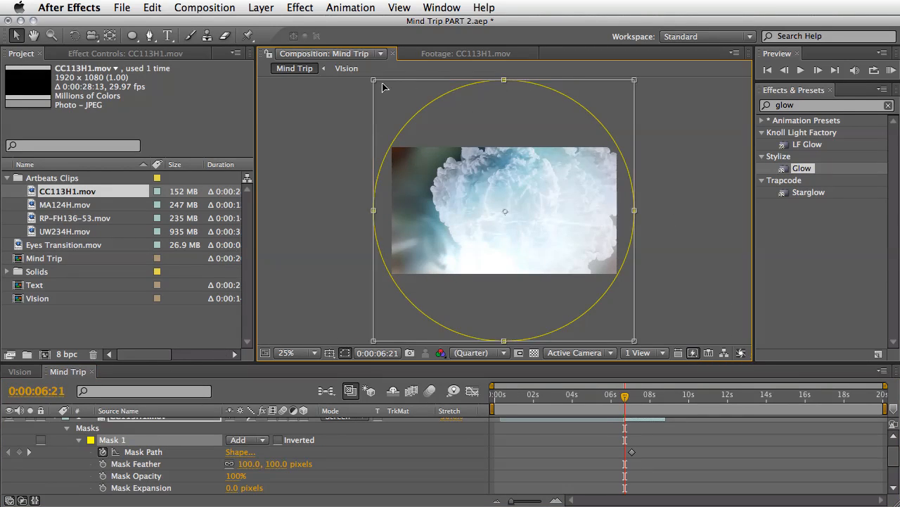
left_click_drag(371, 80, 496, 211)
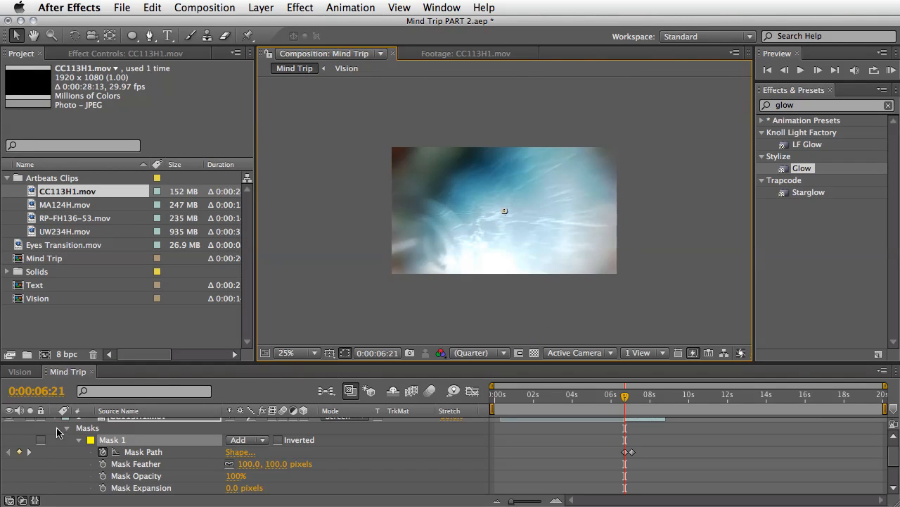
- Keyframe the CC113H1.mov layer's Opacity at 100% at 0:00:07:28 and 0% at 0:00:08:23, and save the project
left_click(67, 428)
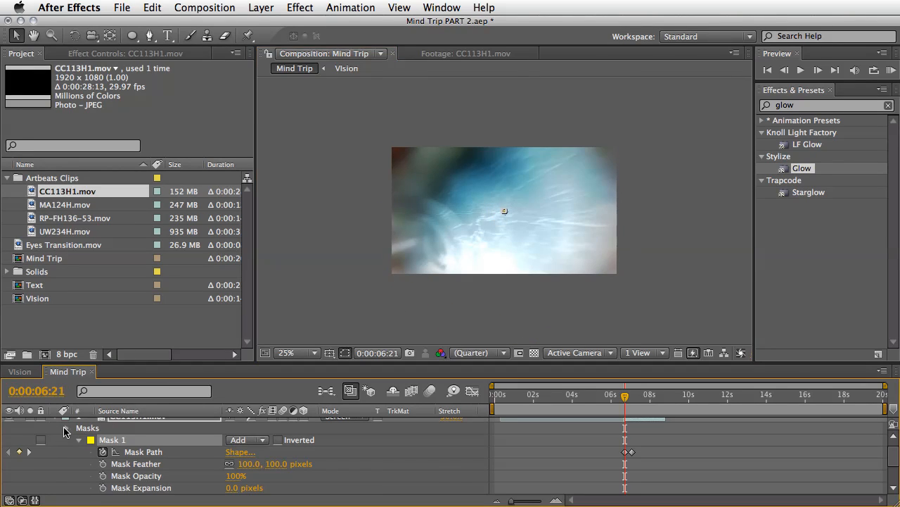
left_click(650, 401)
key("t")
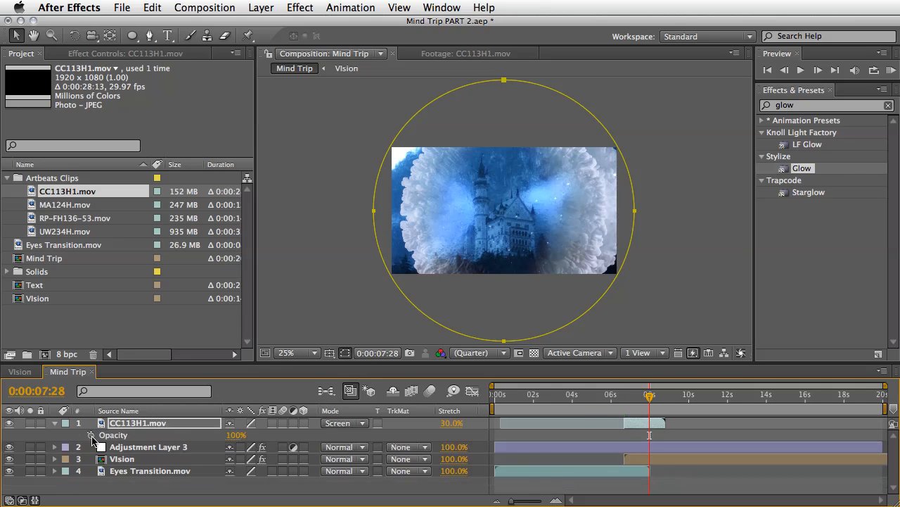
left_click(91, 435)
left_click_drag(657, 401, 664, 399)
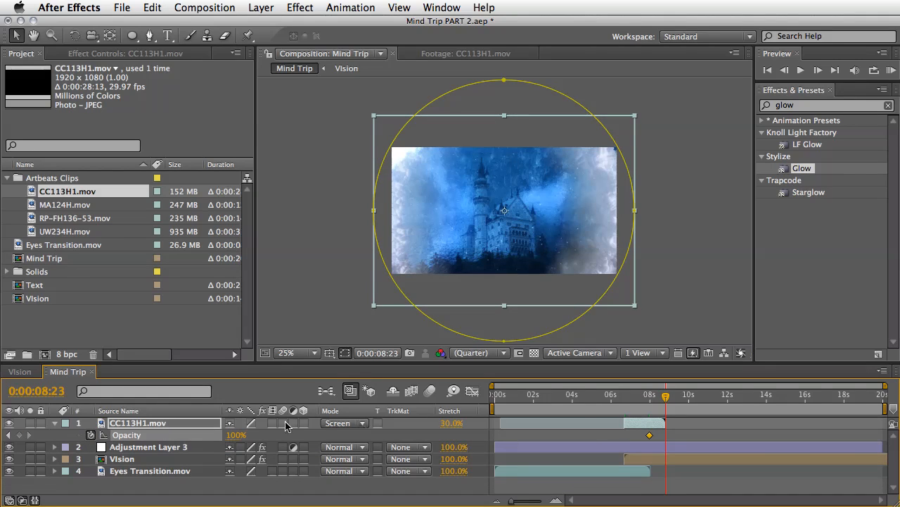
left_click(236, 435)
type("0")
key("Return")
key("super+s")
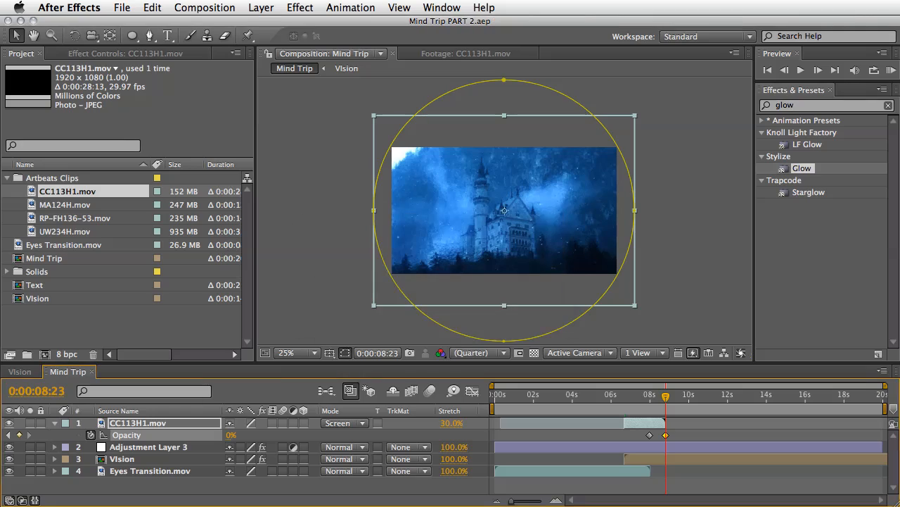
- Play a RAM preview of the cloud transition from 0:00:05:26 and review the frames around its opacity fade
key("KP_0")
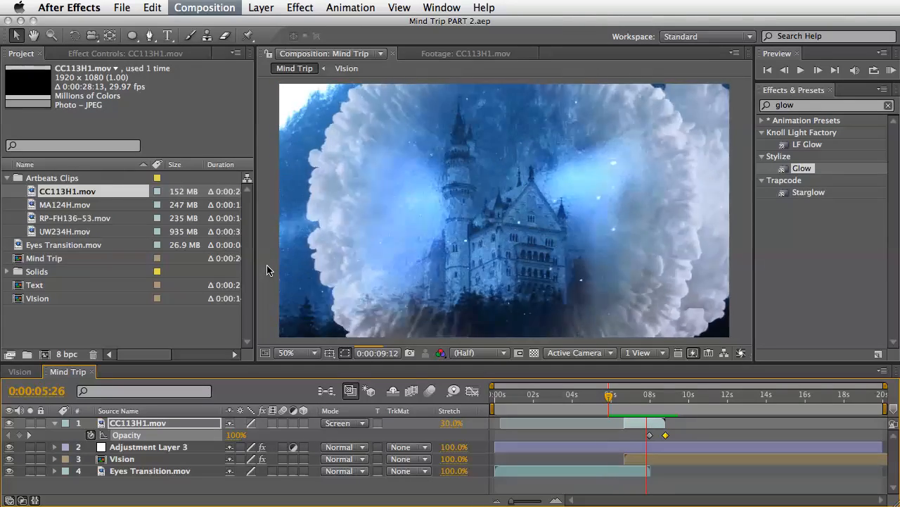
left_click(649, 399)
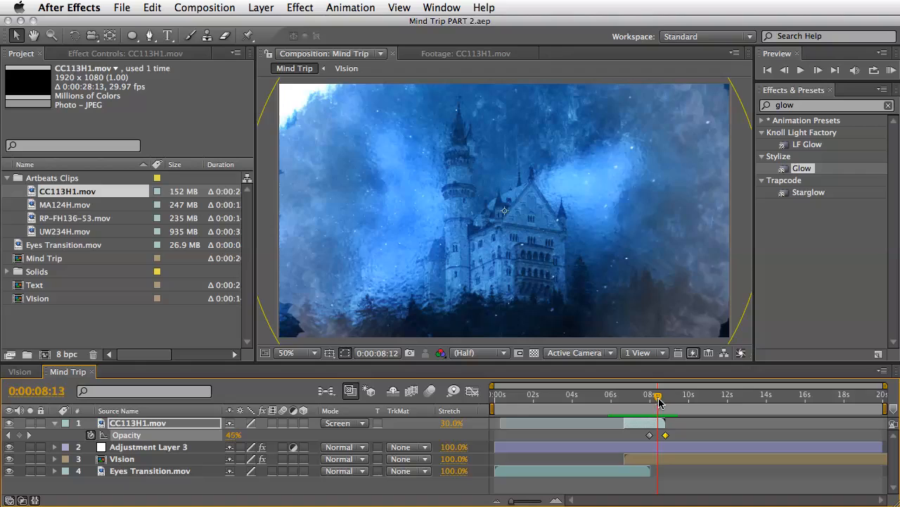
left_click_drag(649, 401, 649, 401)
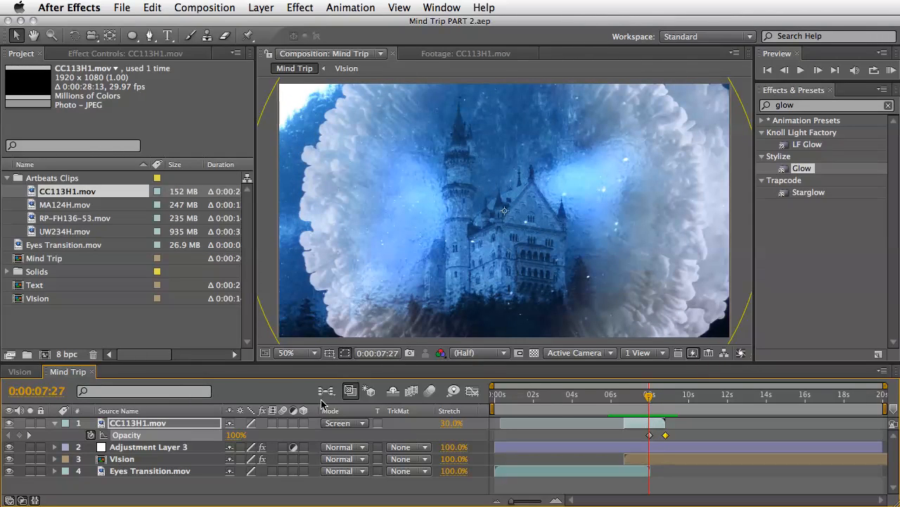
- Collapse the CC113H1.mov layer's properties and add the Text composition as the uppermost layer, starting at 0:00:10:00
left_click(54, 423)
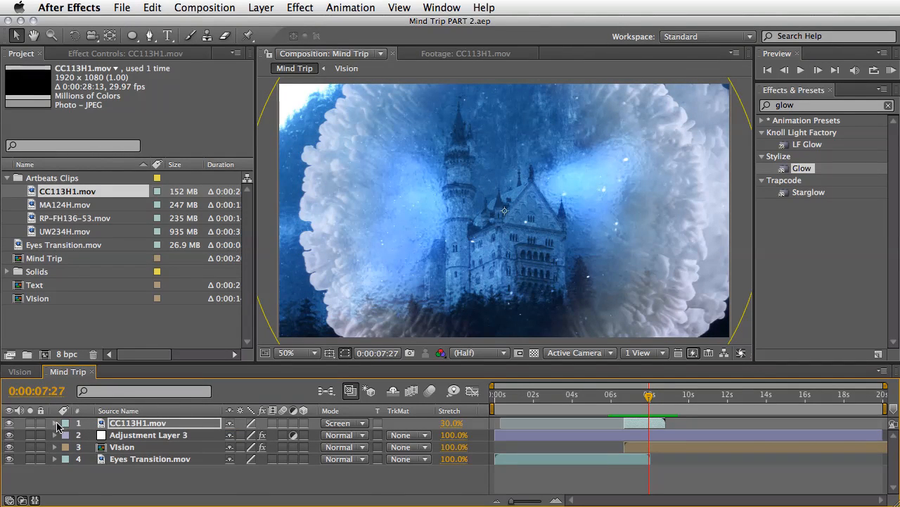
left_click(119, 144)
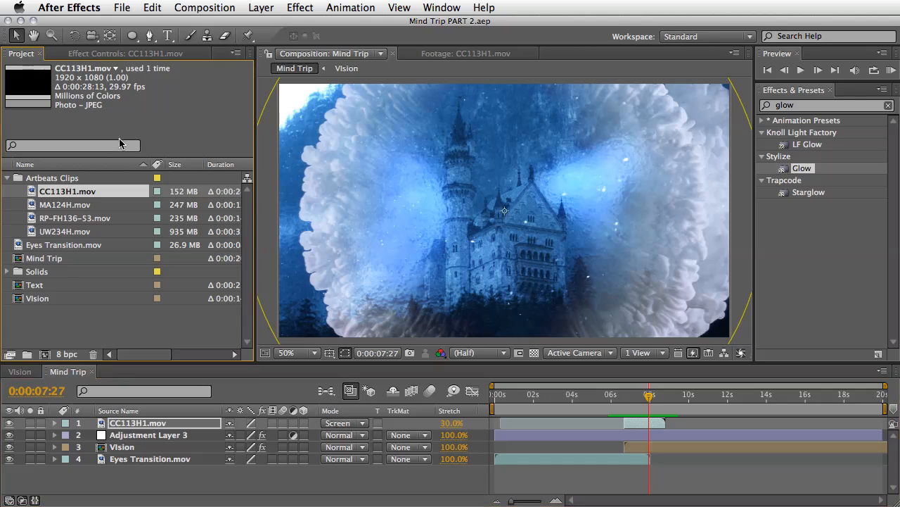
left_click(24, 287)
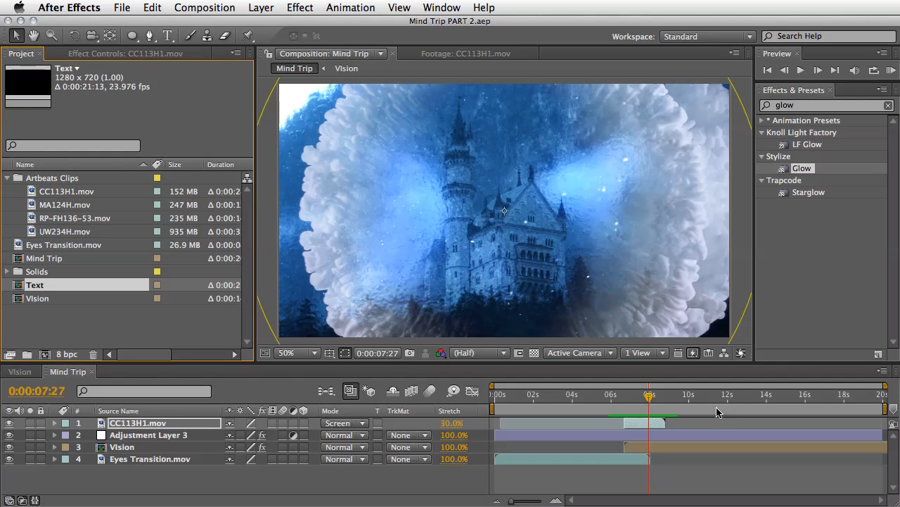
left_click(689, 401)
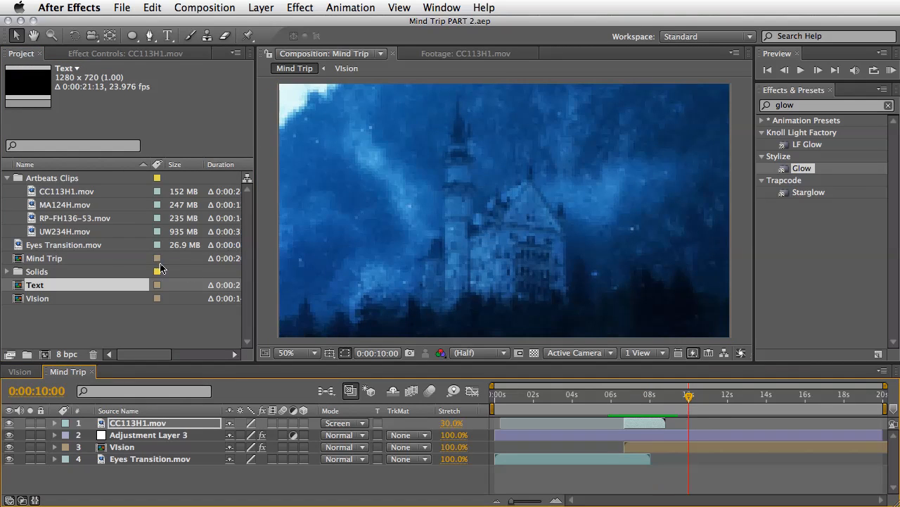
left_click_drag(18, 289, 689, 425)
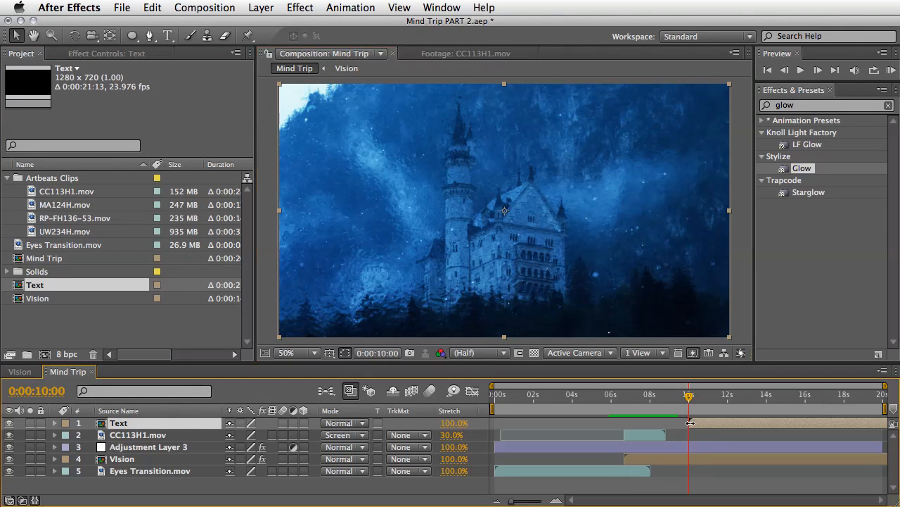
- Set the Text layer's blending mode to Overlay, duplicate the layer and check the title at 0:00:12:20
left_click(724, 398)
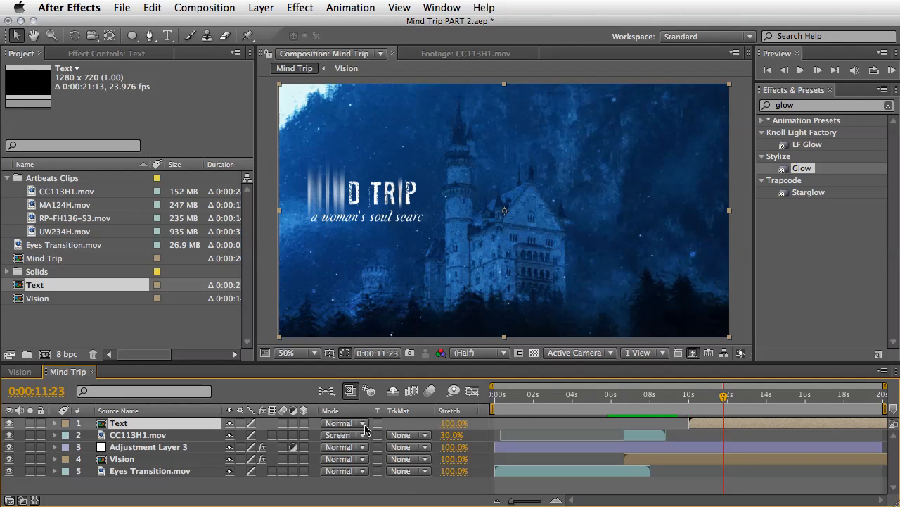
left_click(360, 425)
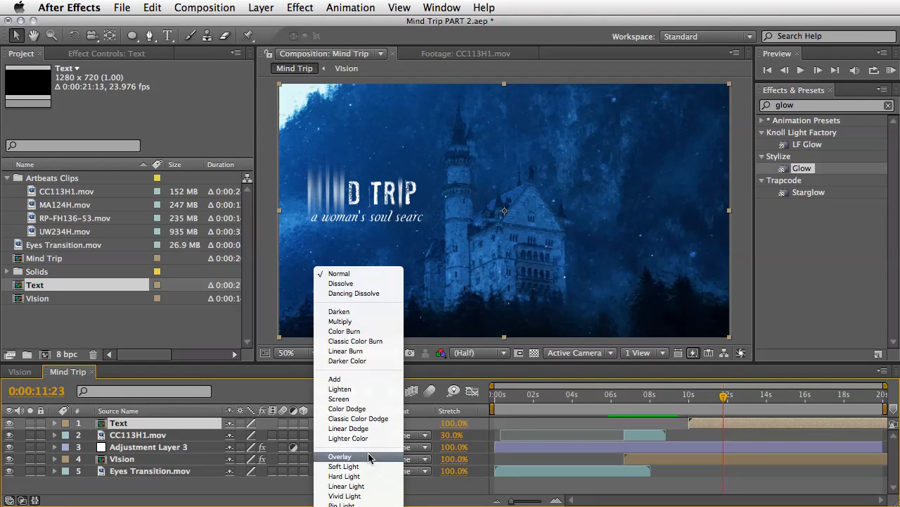
left_click(368, 453)
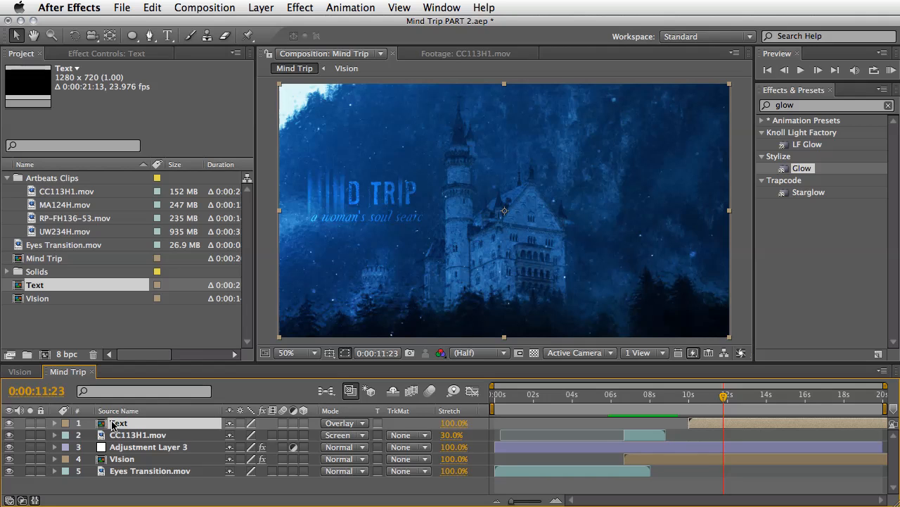
key("super+d")
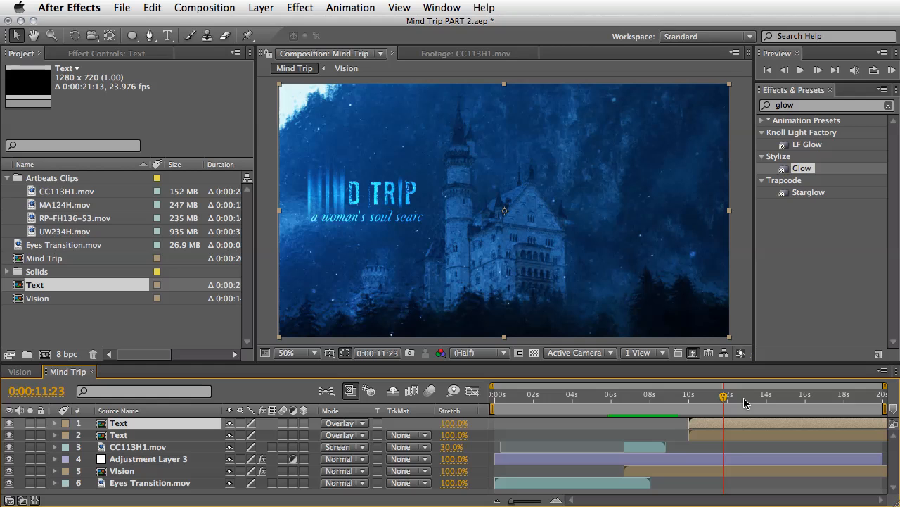
left_click_drag(727, 400, 746, 403)
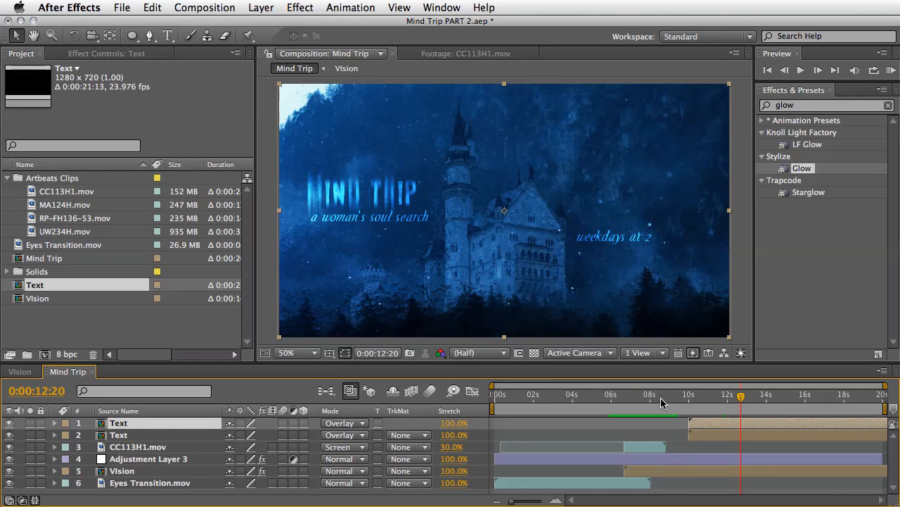
- Return to the start of the Mind Trip timeline at 0:00:00:00
left_click(499, 397)
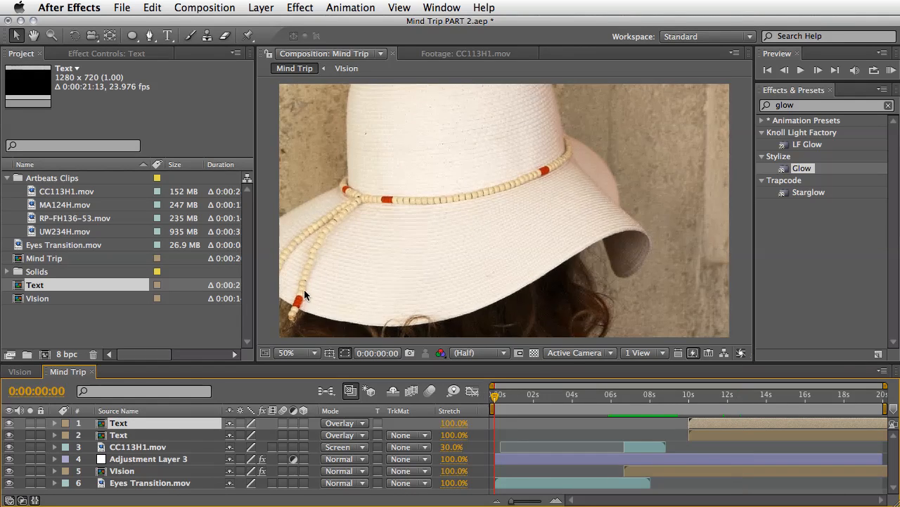